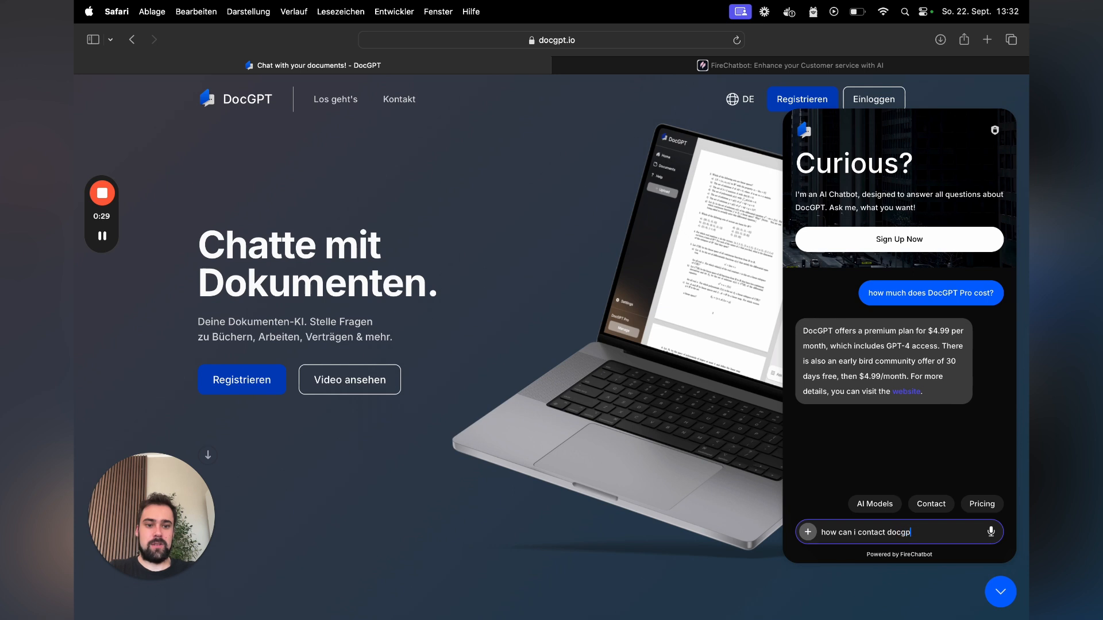
Step: Ask the DocGPT website chatbot "how can i contact docgpt?", review the conversation and close the chat
key("Return")
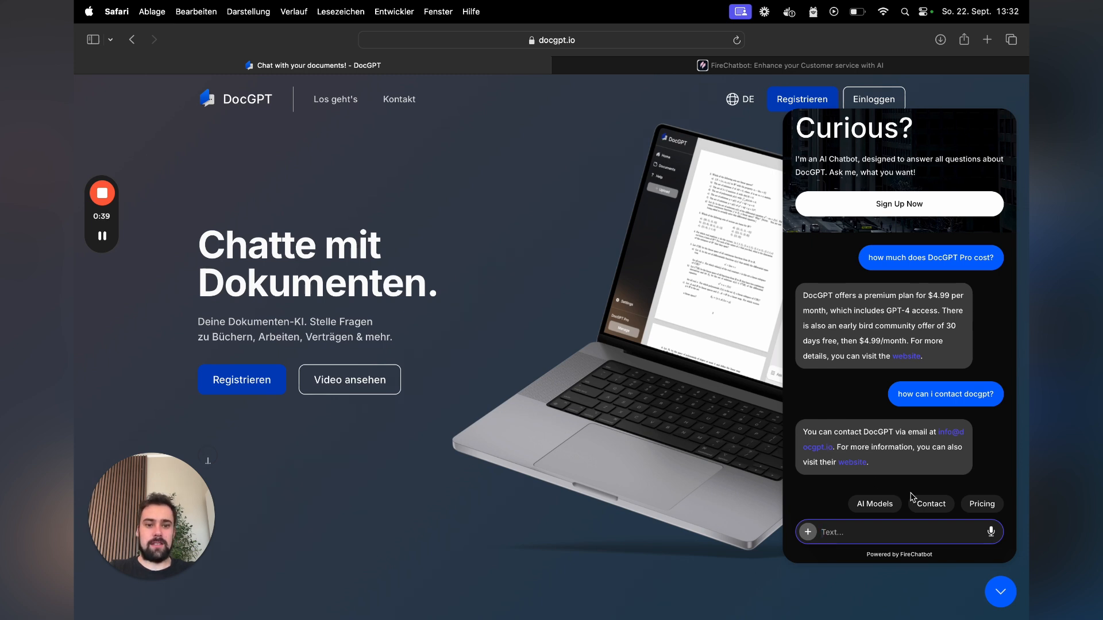
scroll(860, 255, "up", 2)
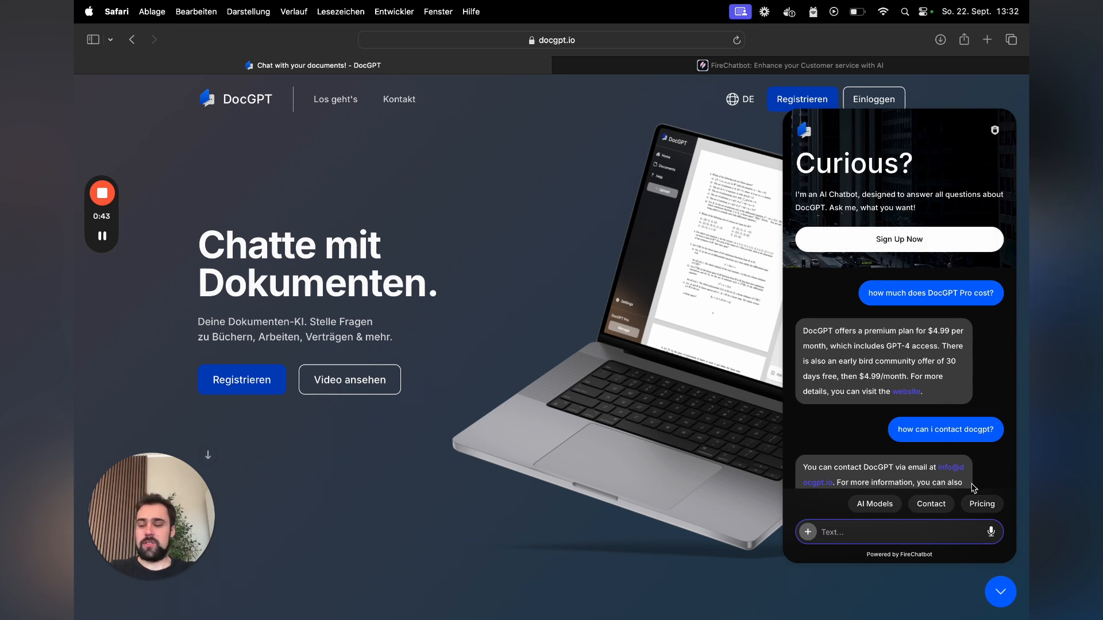
left_click(1000, 596)
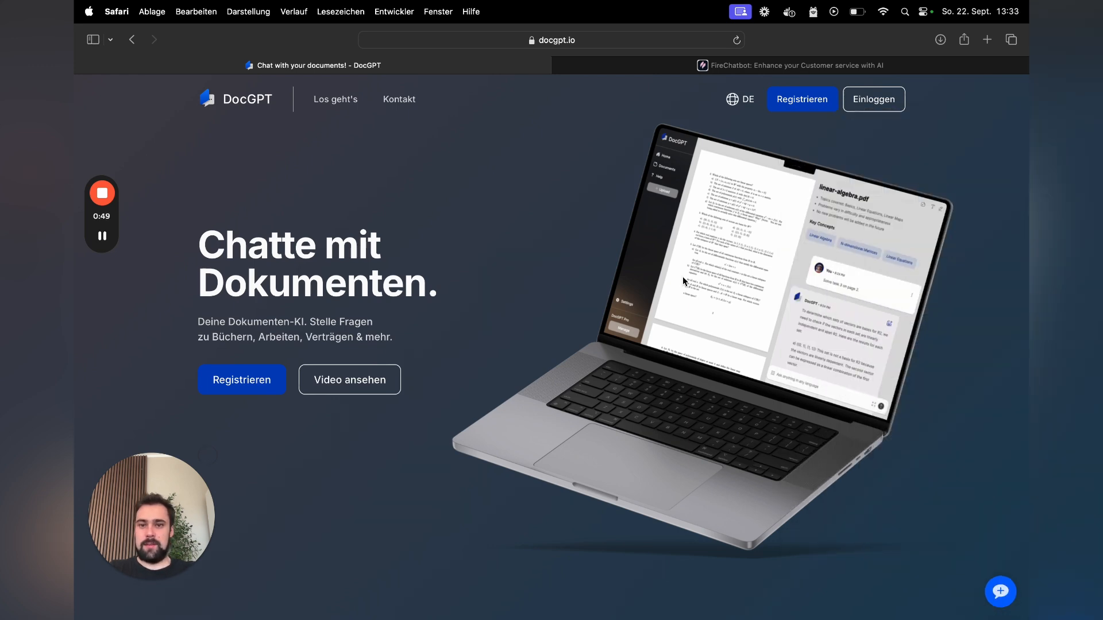
left_click(591, 67)
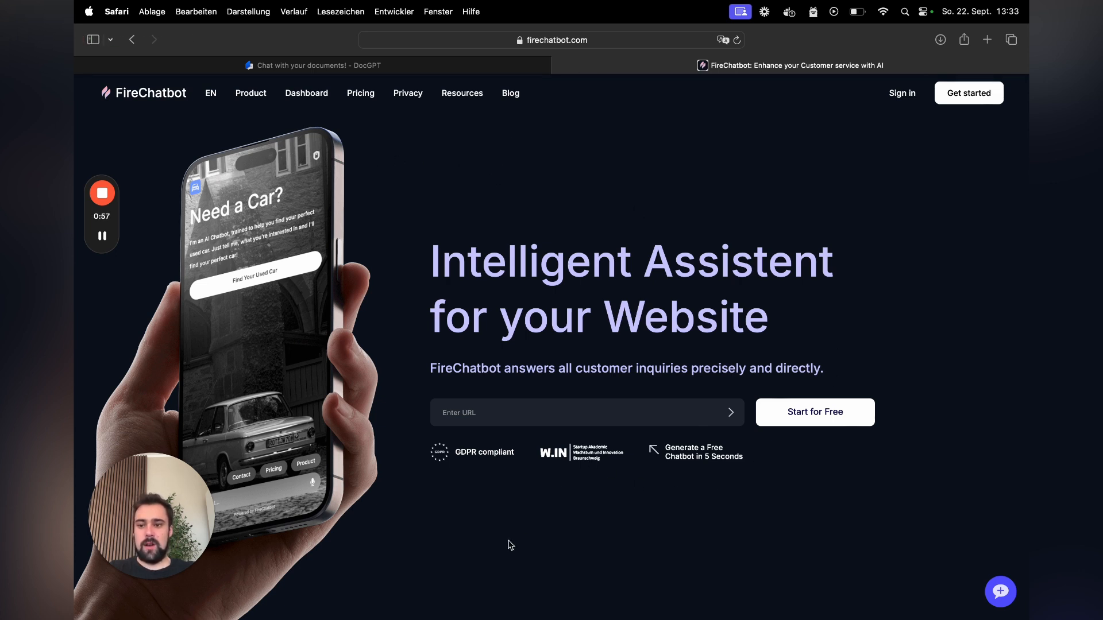
left_click(482, 420)
type("https")
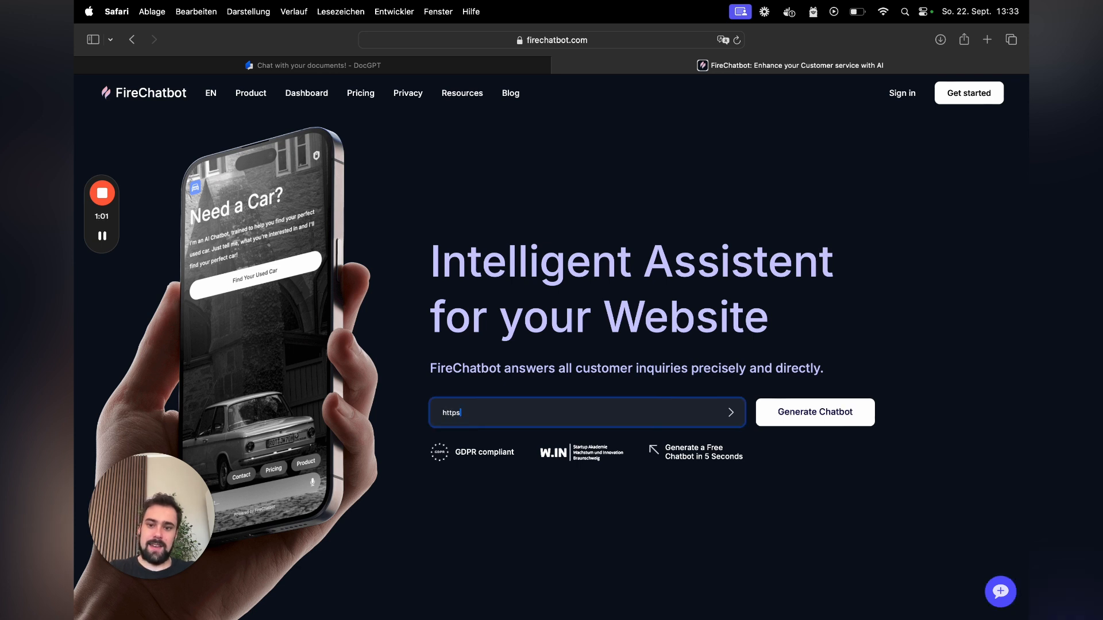
type("://docgpt.io")
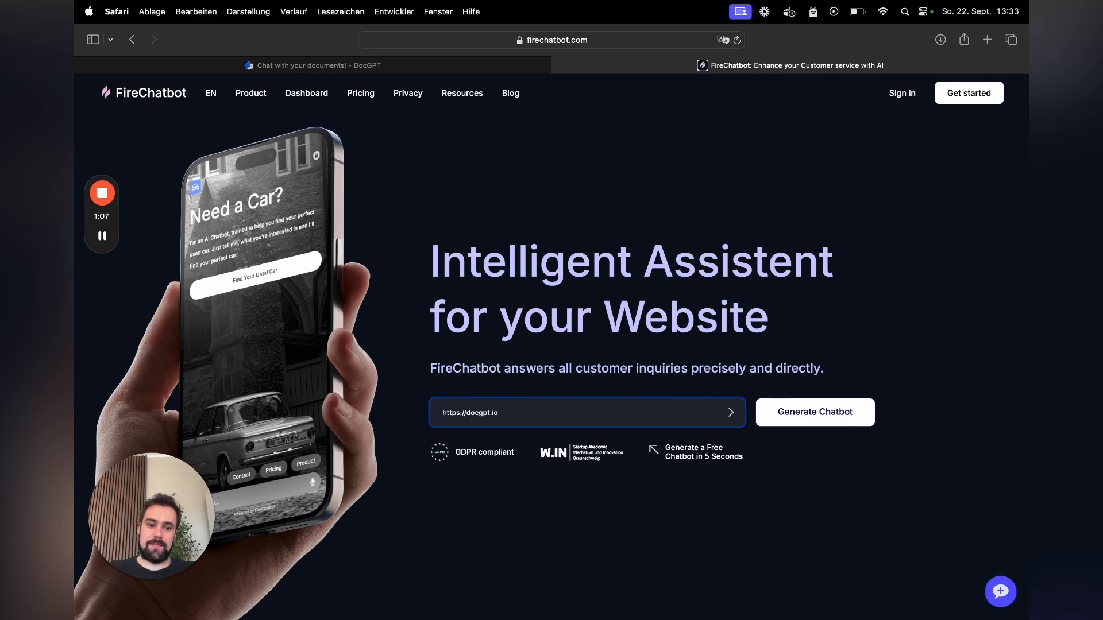
key("Return")
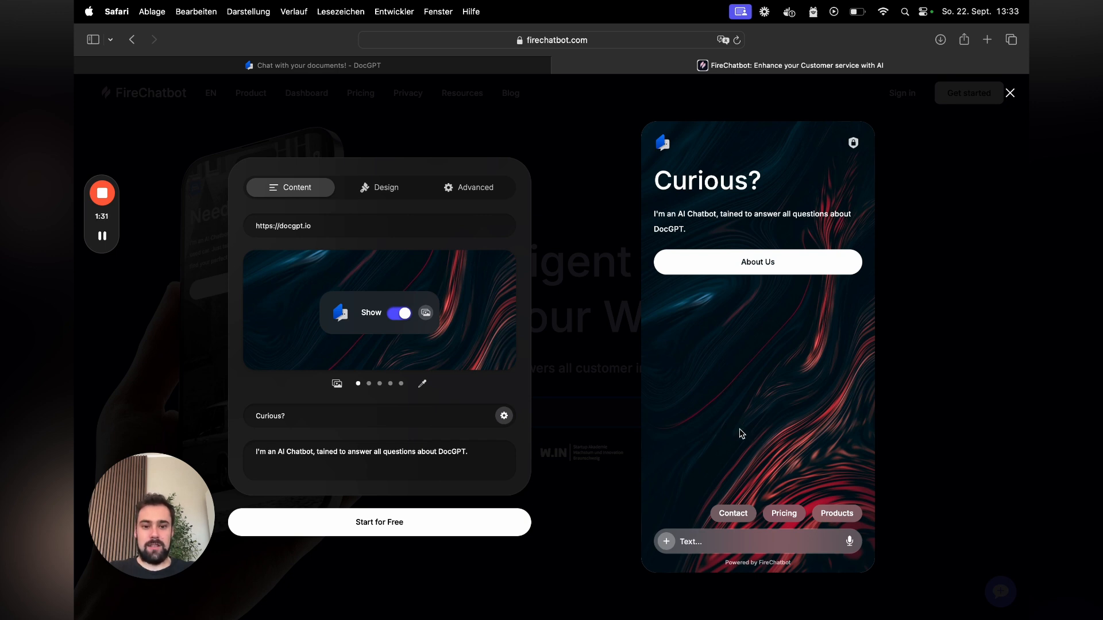
Step: Test the generated chatbot with the Pricing and Contact questions, accepting the terms of use, and review its answers
left_click(773, 514)
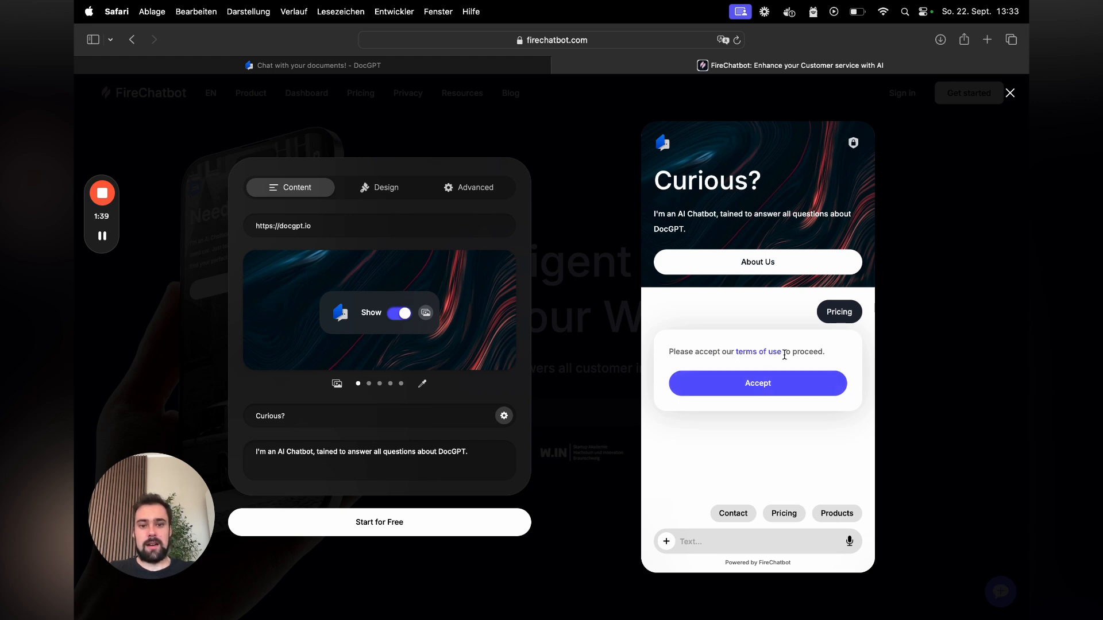
left_click(783, 385)
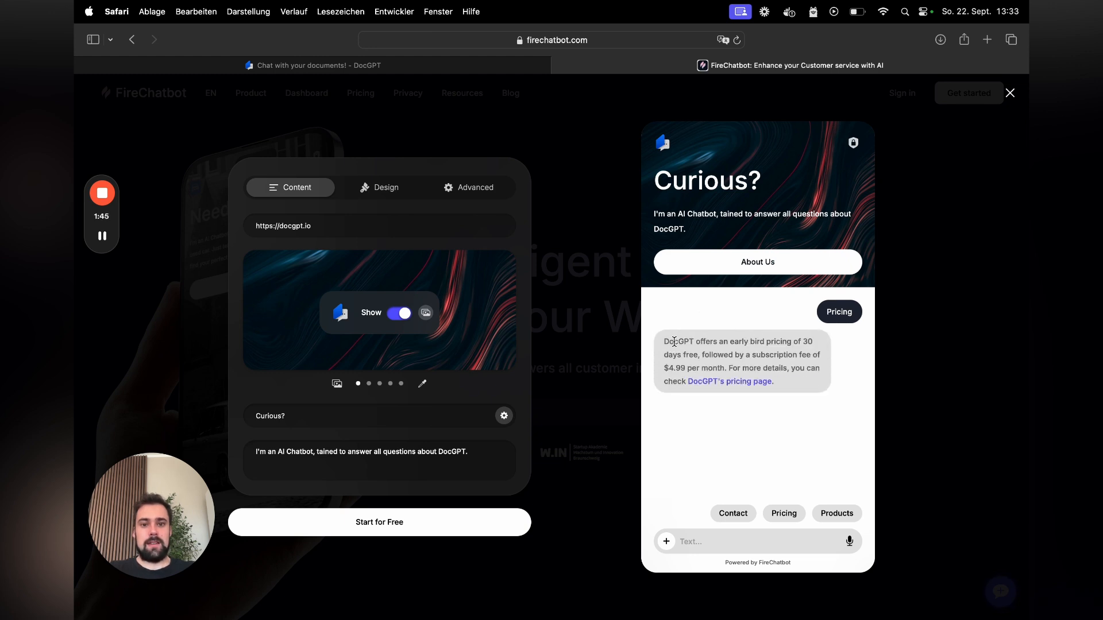
left_click_drag(668, 343, 687, 370)
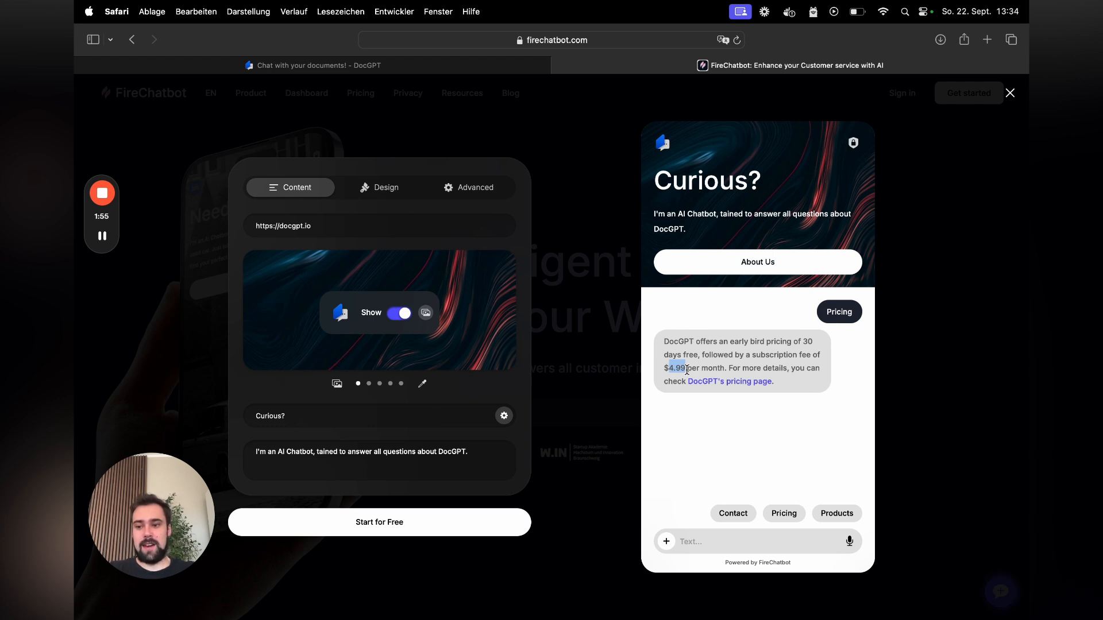
left_click(705, 419)
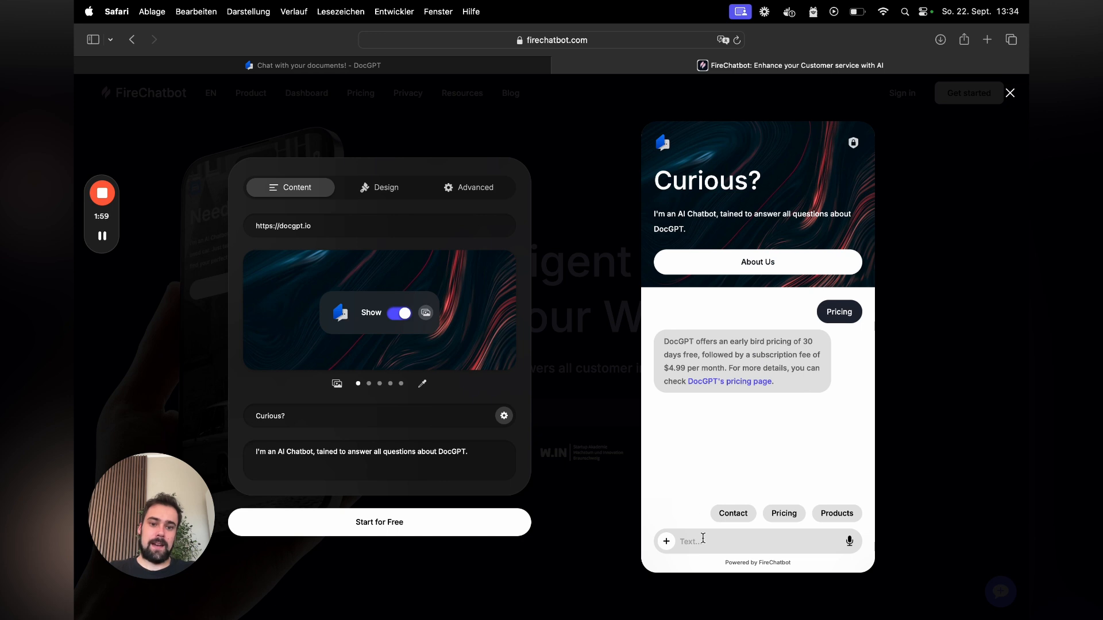
left_click(726, 519)
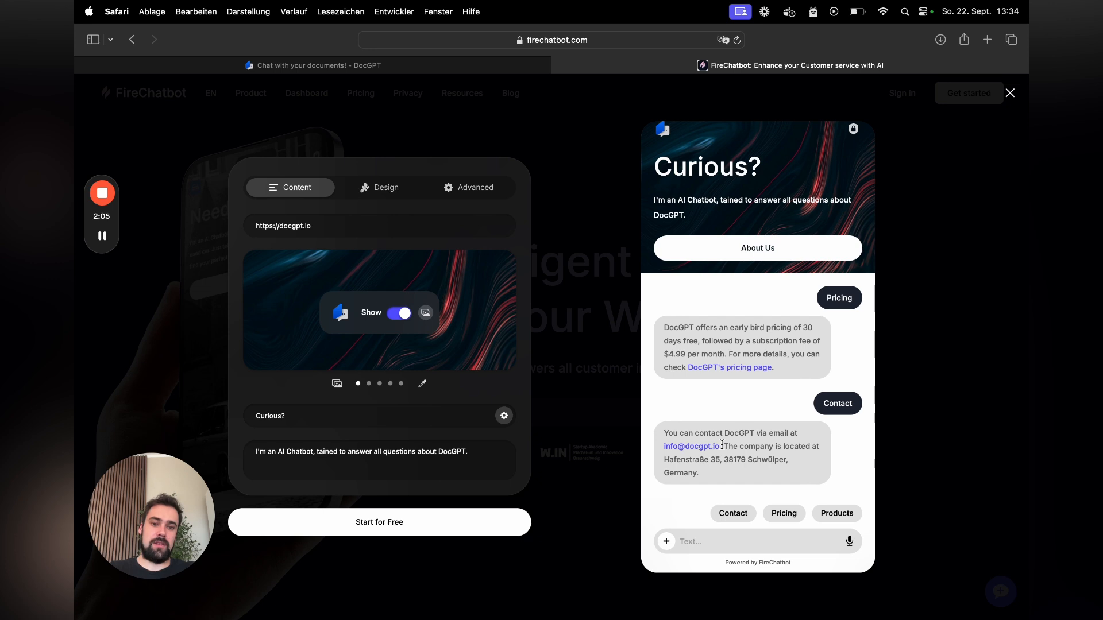
scroll(722, 446, "up", 1)
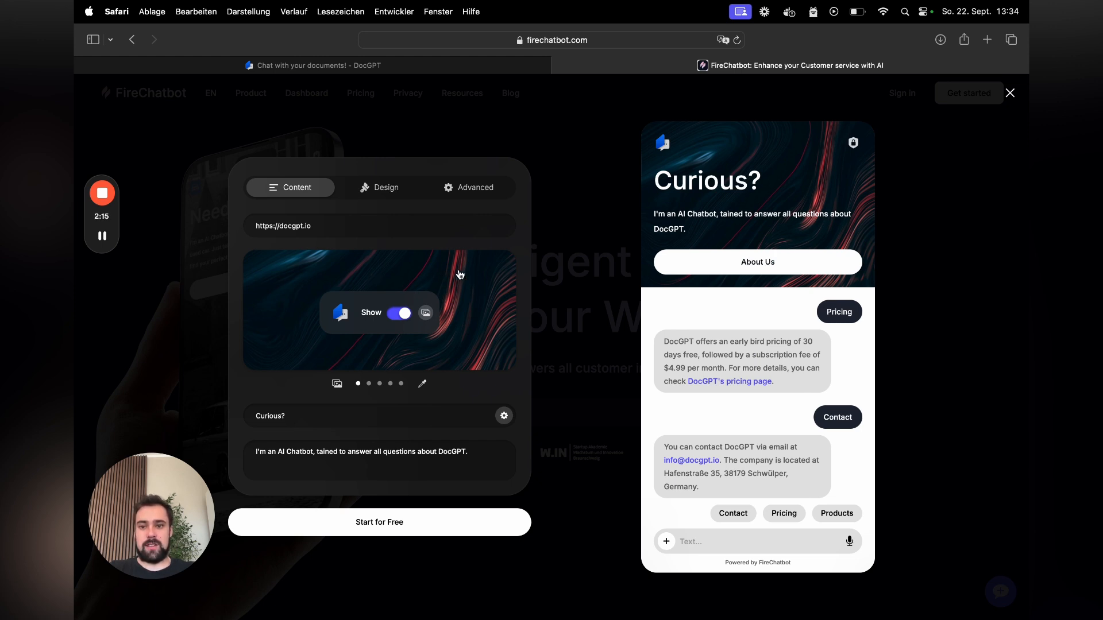
Step: Choose the fifth background image, the dark city street, for the chatbot header
left_click_drag(459, 275, 322, 274)
left_click_drag(463, 286, 298, 284)
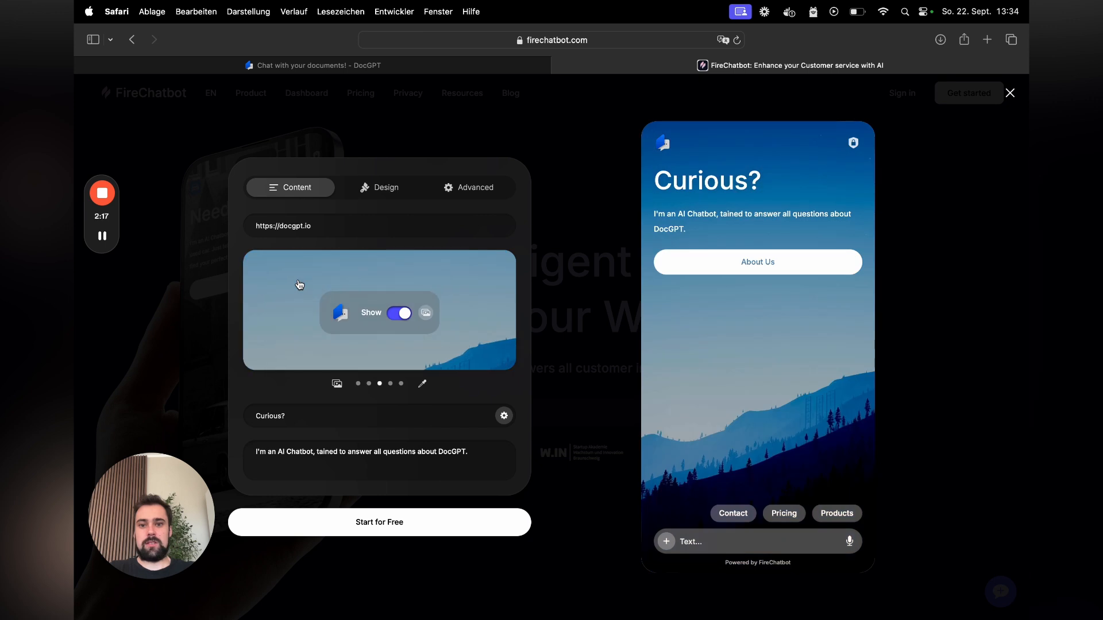
left_click_drag(411, 284, 267, 284)
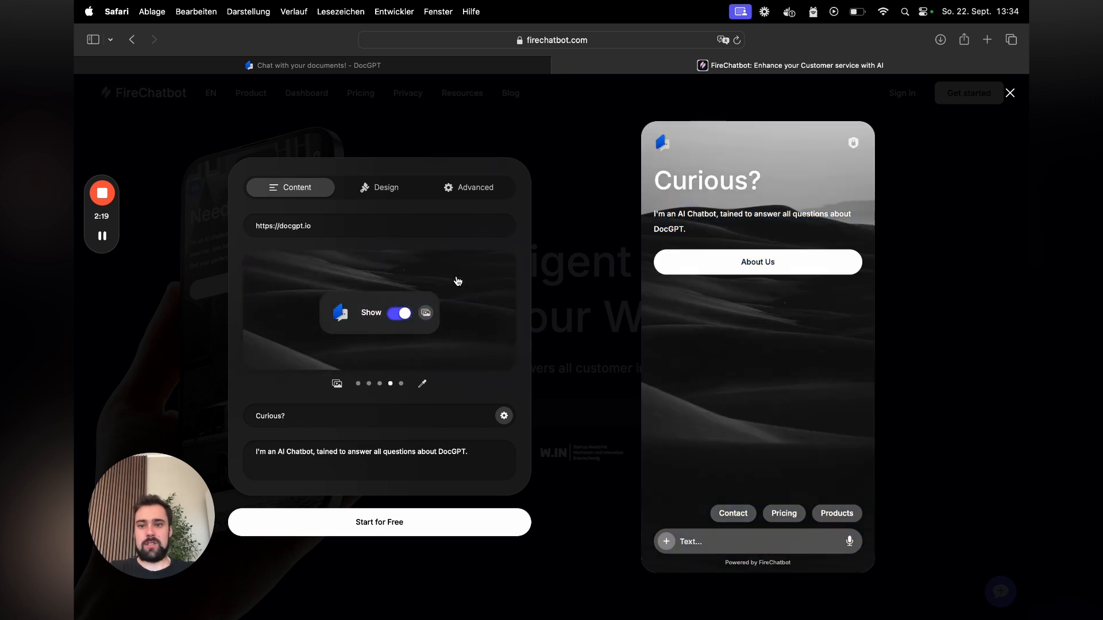
left_click_drag(456, 281, 290, 280)
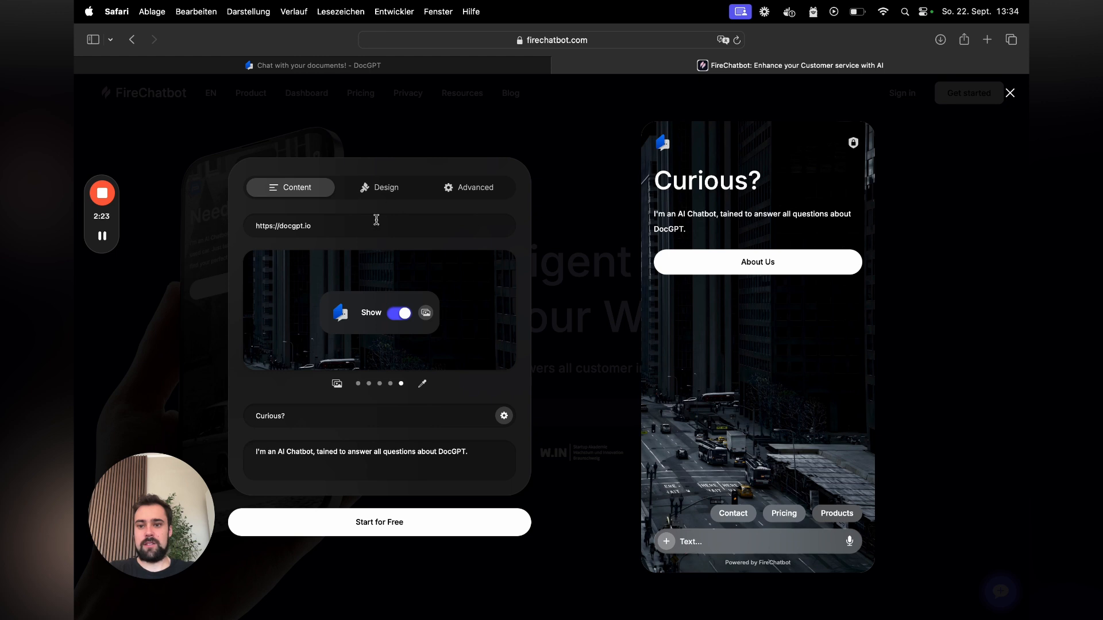
left_click(339, 415)
key("BackSpace")
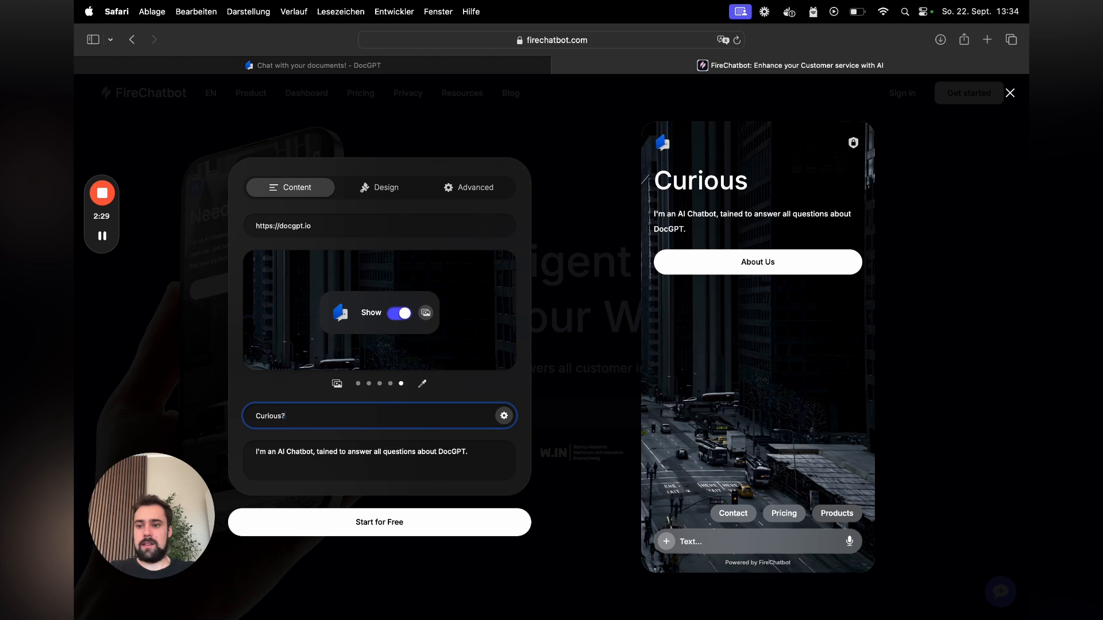
key("Return")
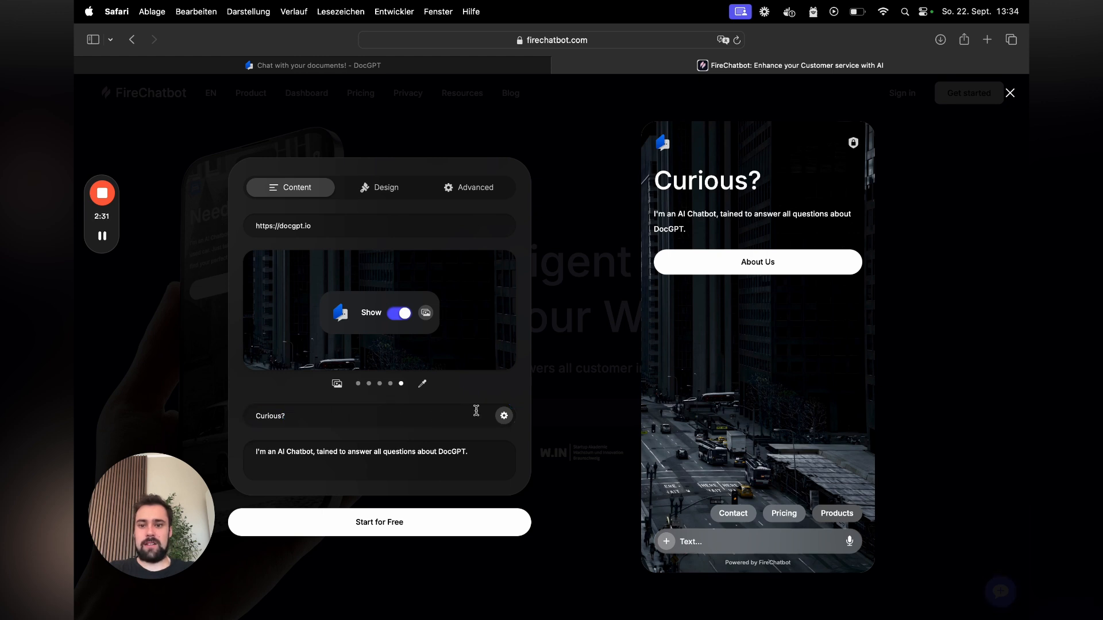
Step: Make the chatbot title bold, adjust its font size slightly and save the title font settings
left_click(504, 415)
left_click(458, 311)
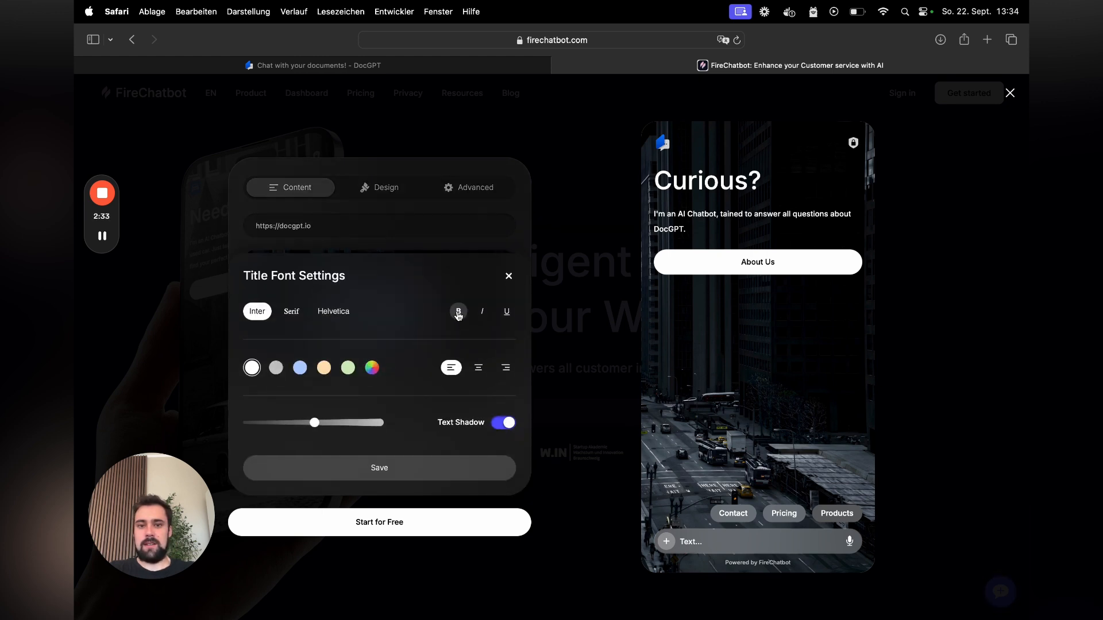
left_click_drag(314, 423, 307, 423)
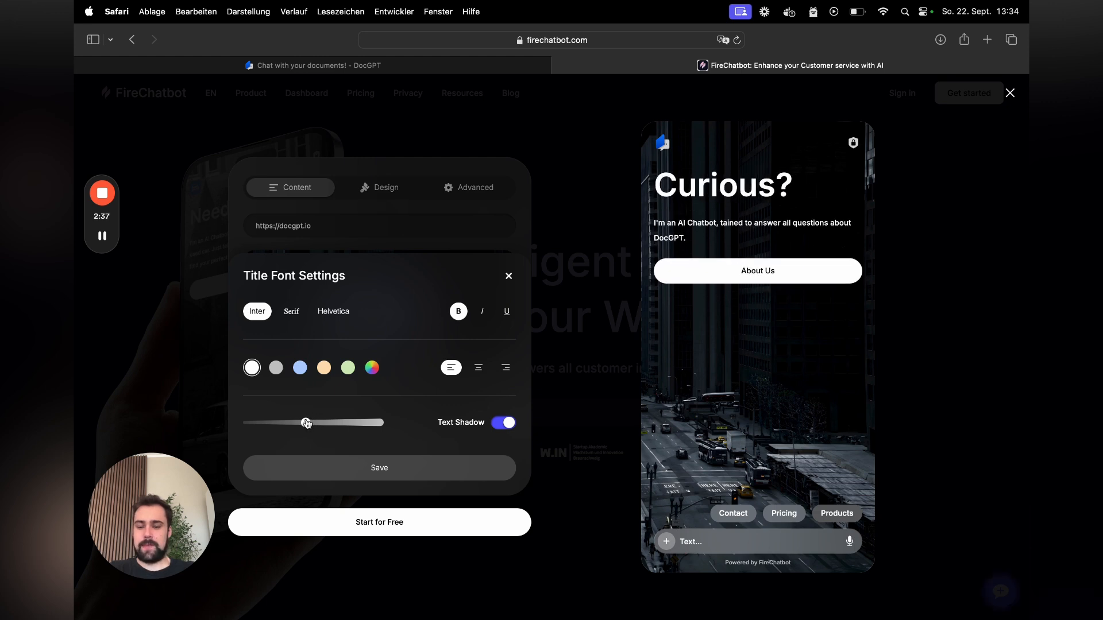
left_click(339, 473)
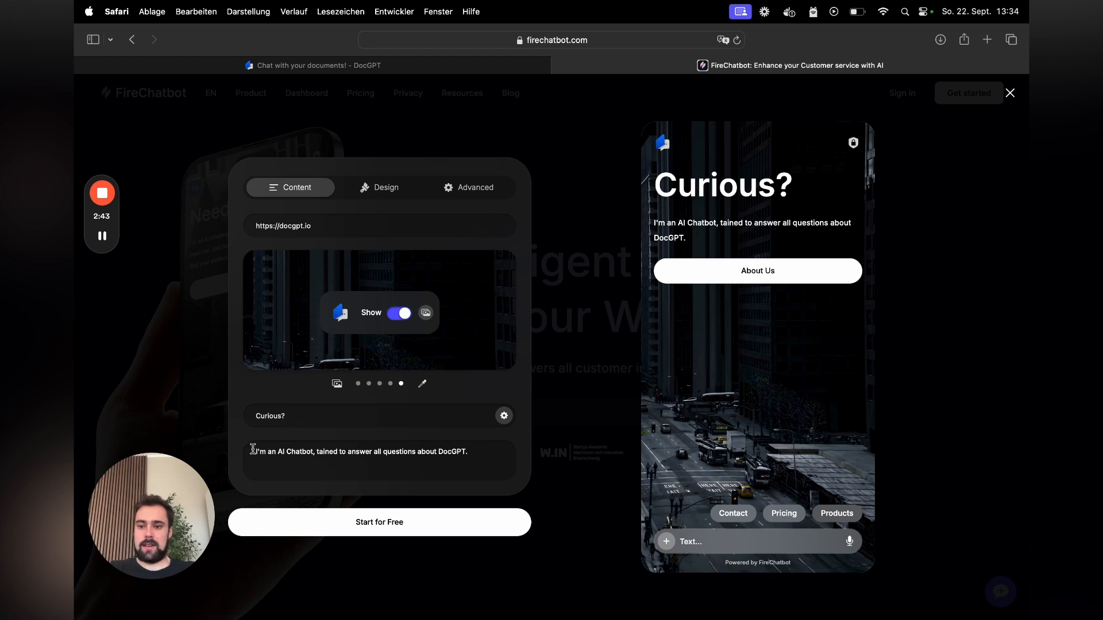
left_click_drag(254, 452, 471, 454)
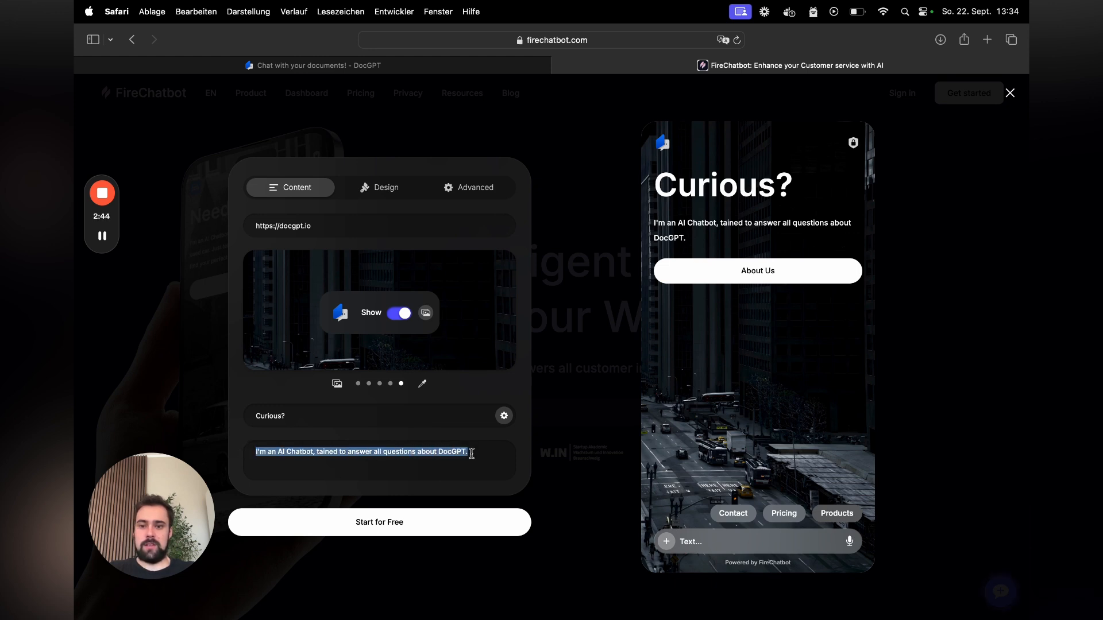
left_click(465, 397)
Step: Try the Dark design theme and the Left chatbot position, restoring Light and Right
left_click(399, 199)
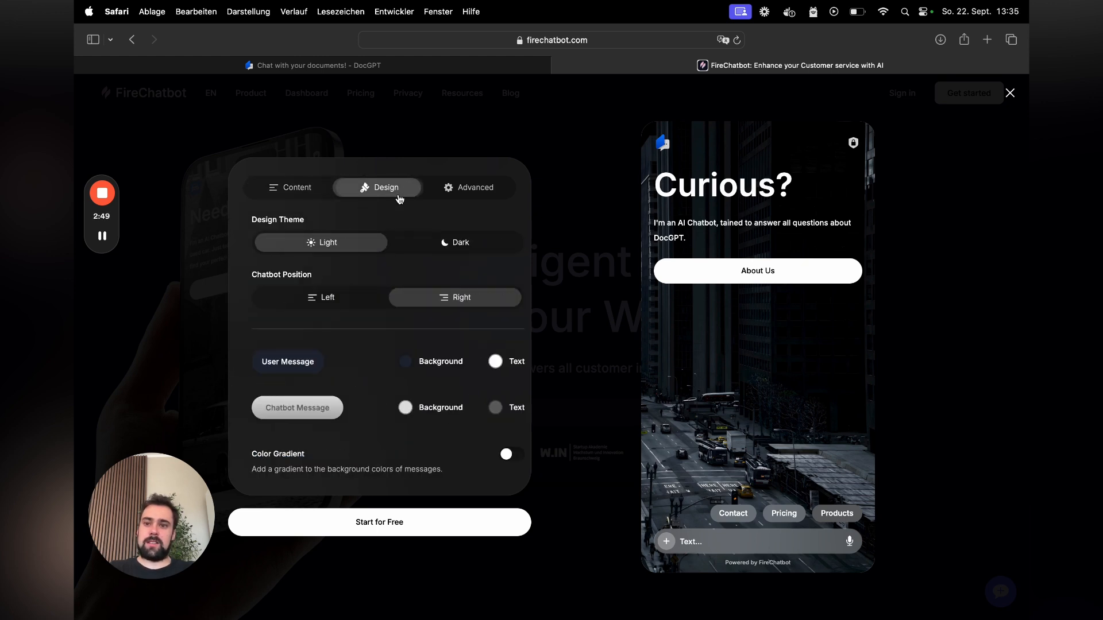
left_click(451, 244)
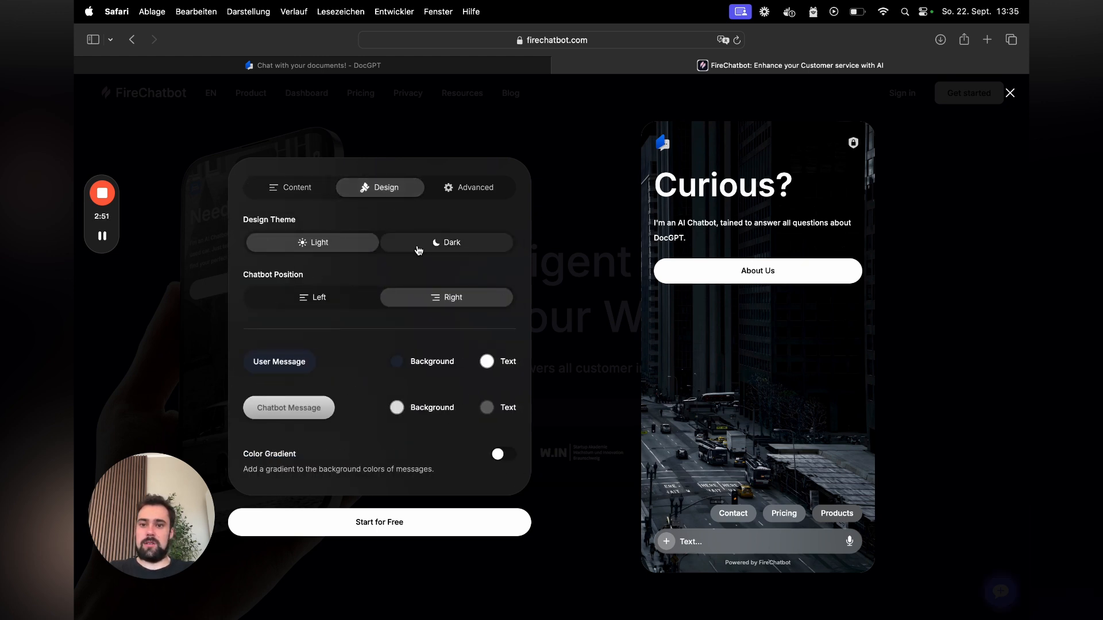
left_click(332, 247)
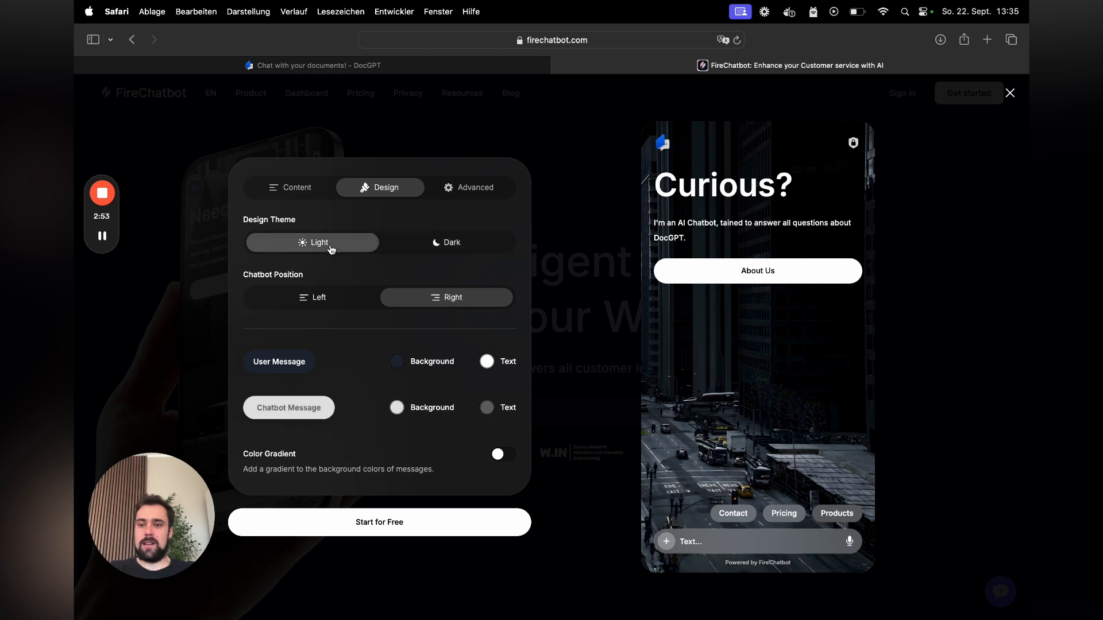
left_click(327, 302)
left_click(753, 299)
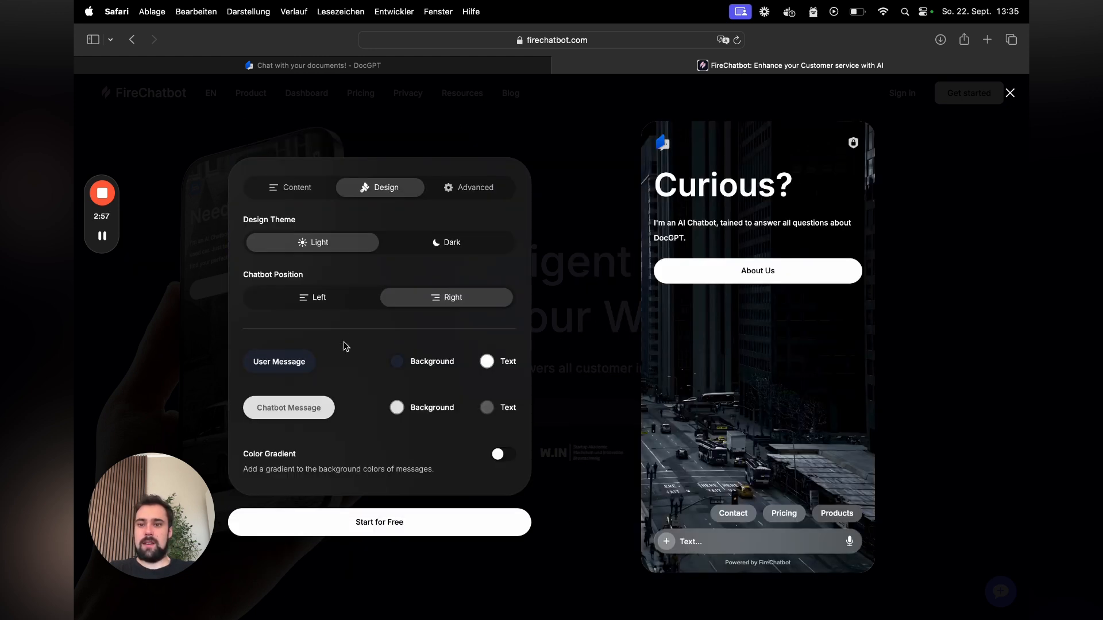
Step: In the advanced settings, try the three-dot speech bubble as the Open Chatbot icon, restore the plus bubble and close the icon settings
left_click(455, 196)
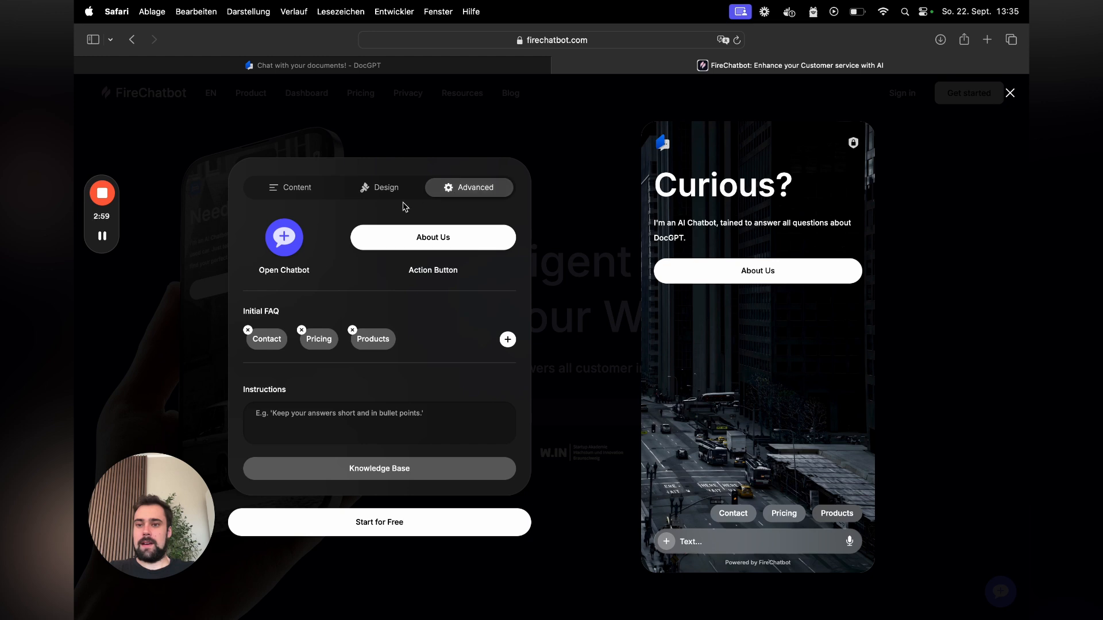
left_click(284, 242)
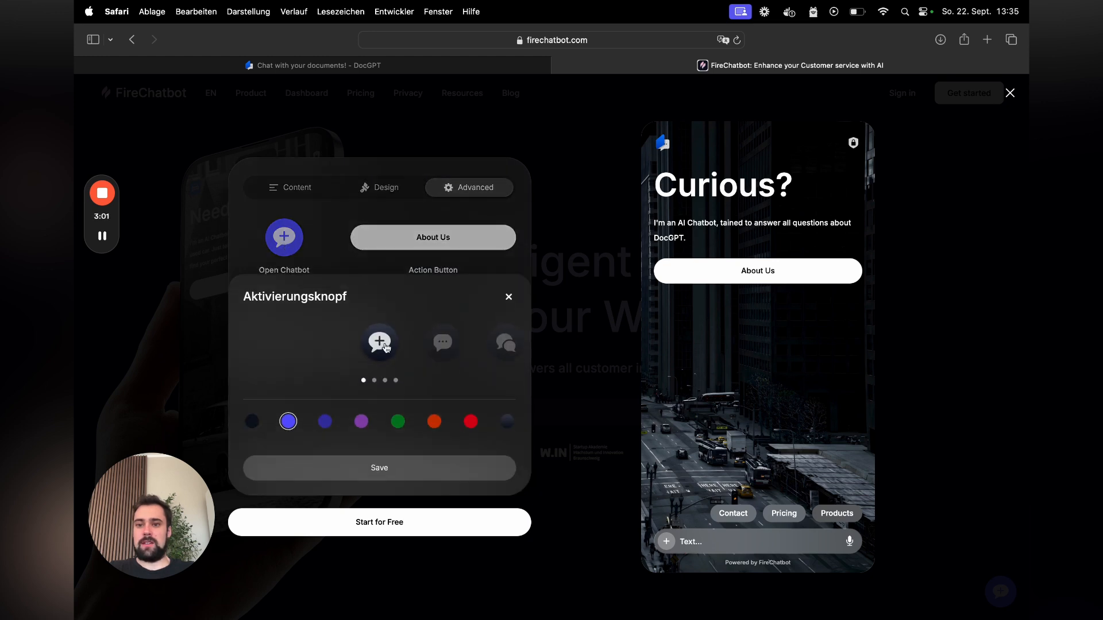
left_click(426, 347)
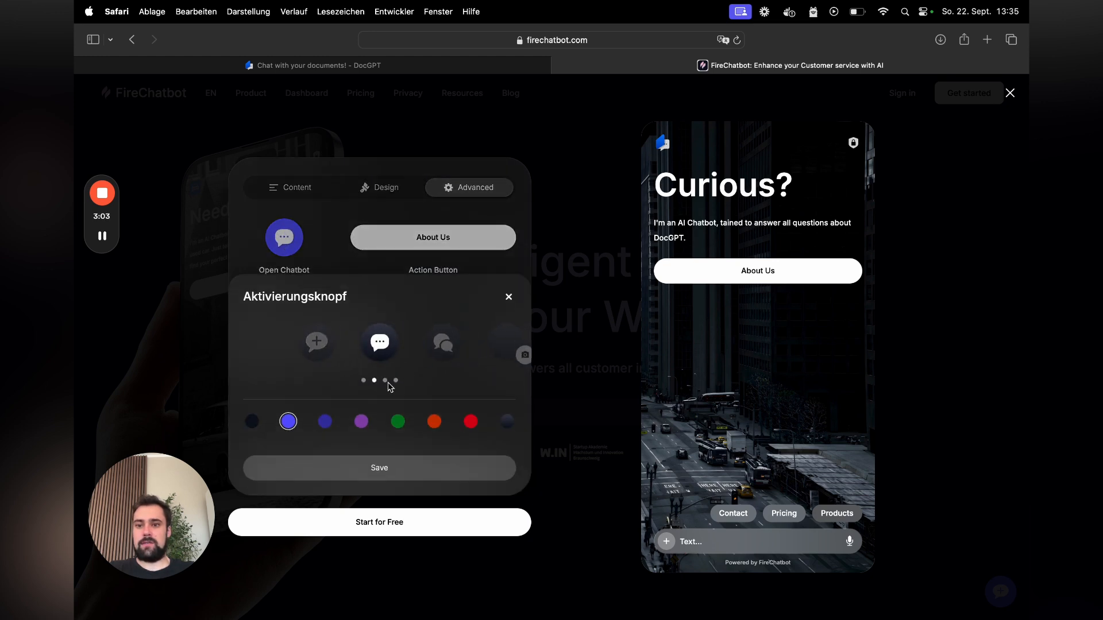
left_click(323, 345)
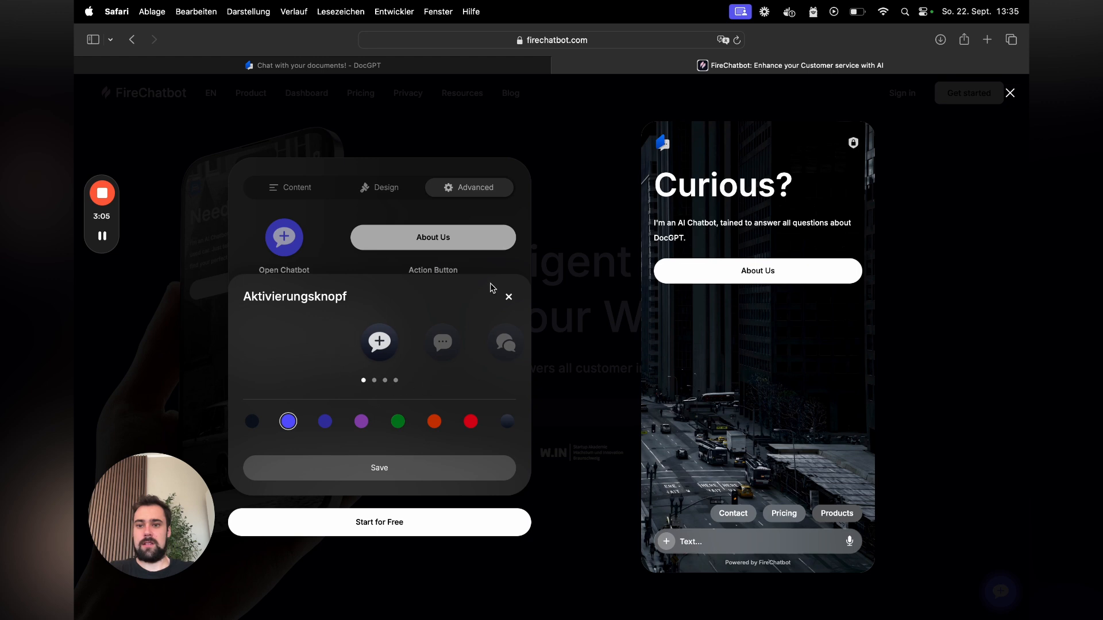
left_click(509, 297)
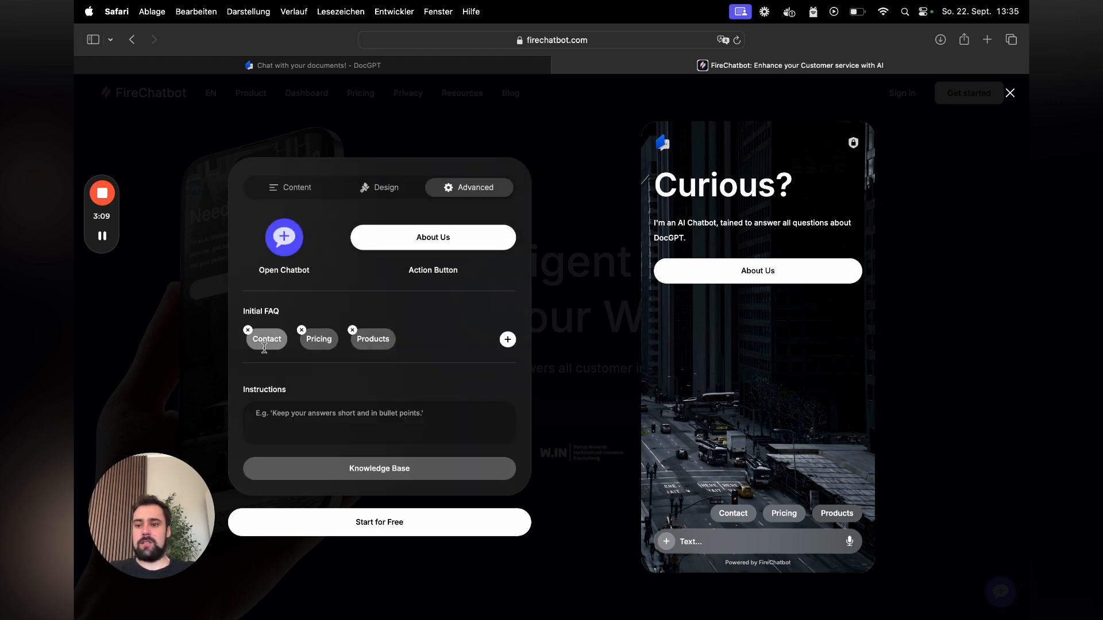
Step: Rename the Products entry in the Initial FAQ to "DocGPT Pro" and test it in the chatbot preview
left_click_drag(244, 312, 278, 314)
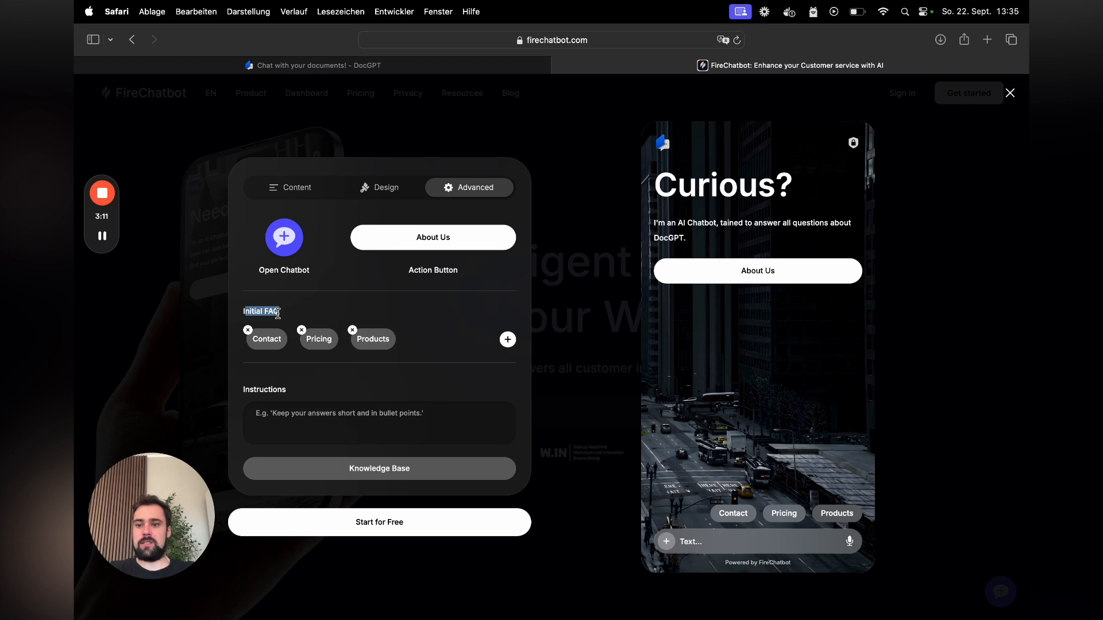
left_click(303, 310)
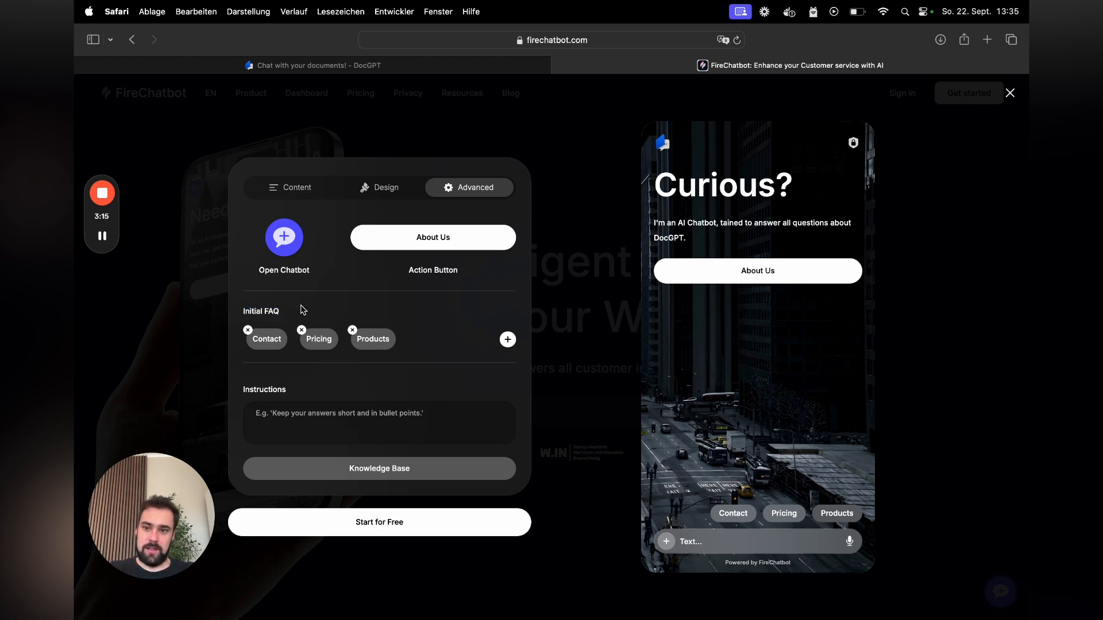
double_click(372, 338)
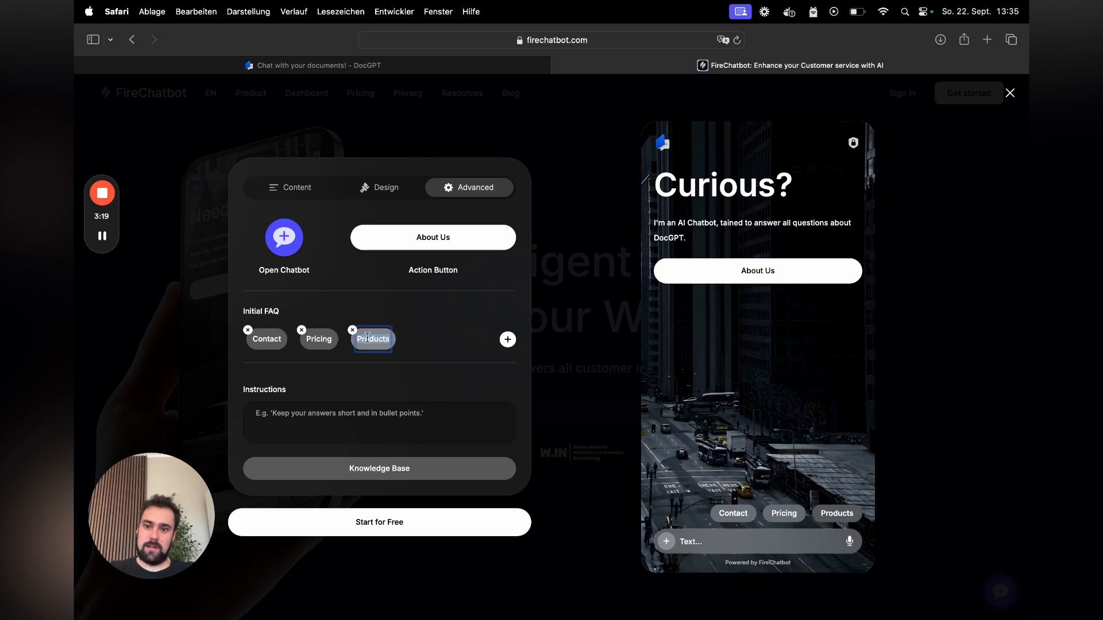
type("DocGPT Pro")
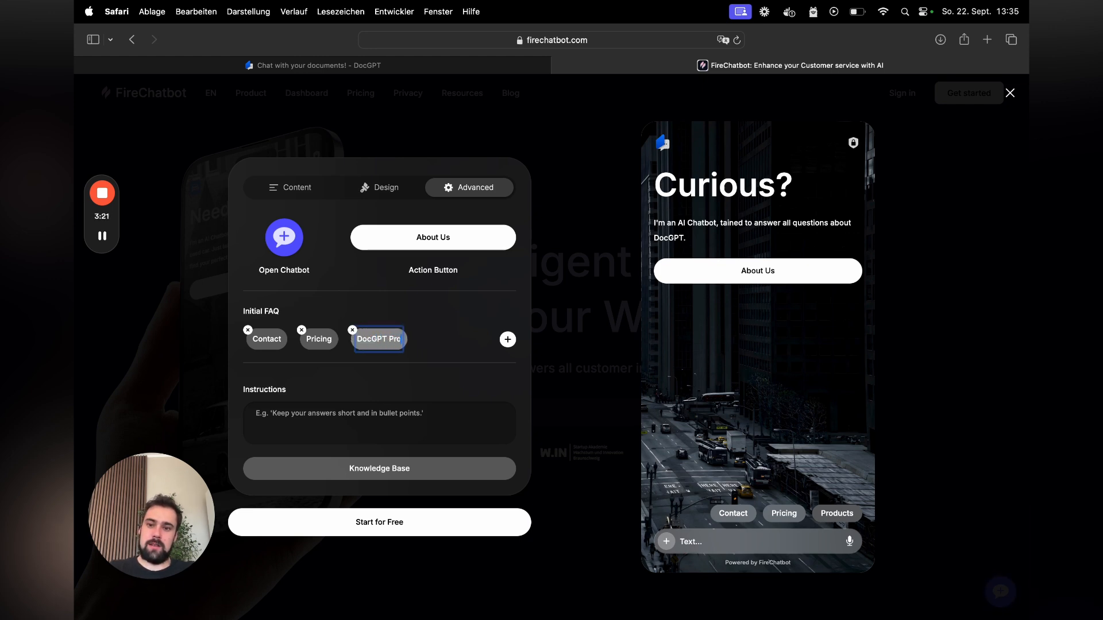
left_click(455, 328)
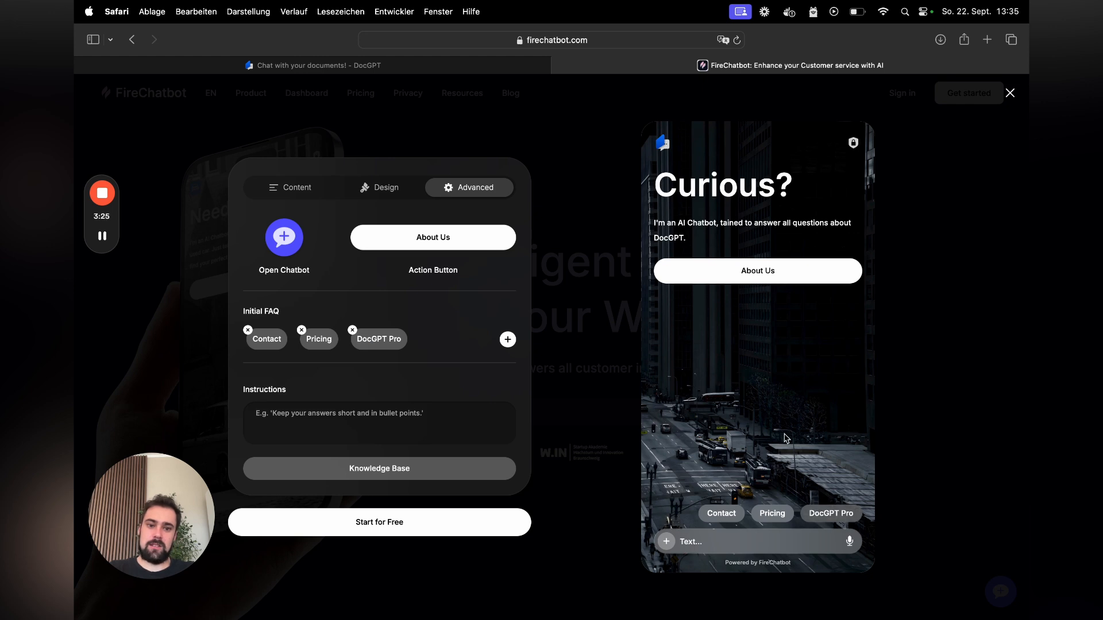
left_click(815, 514)
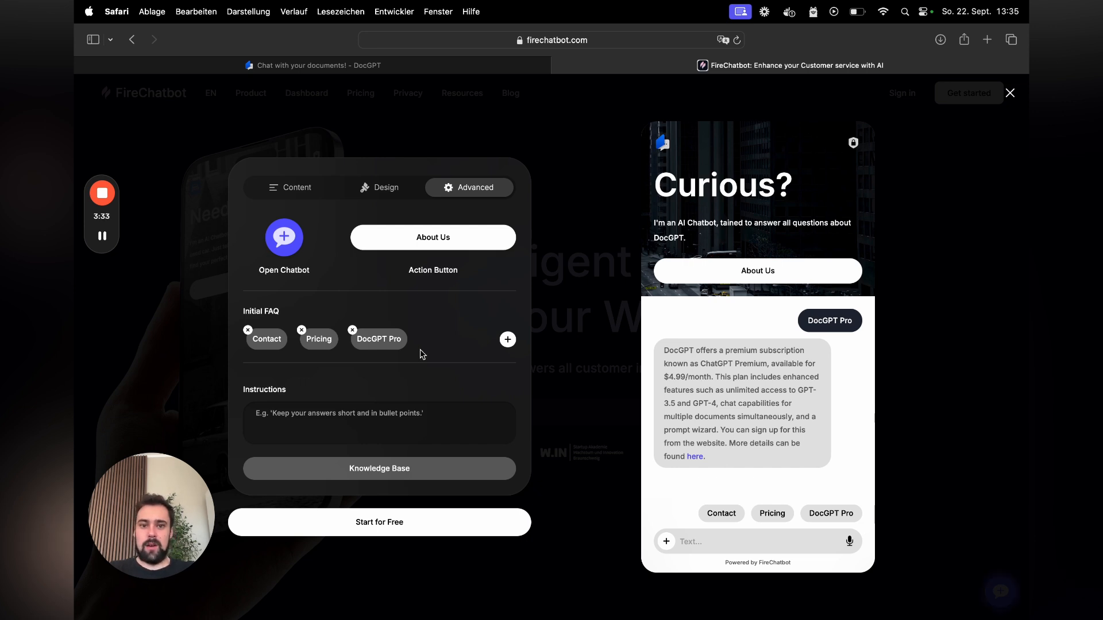
Step: Set the action button to open a link and change its text to "Sign Up Now"
left_click(389, 246)
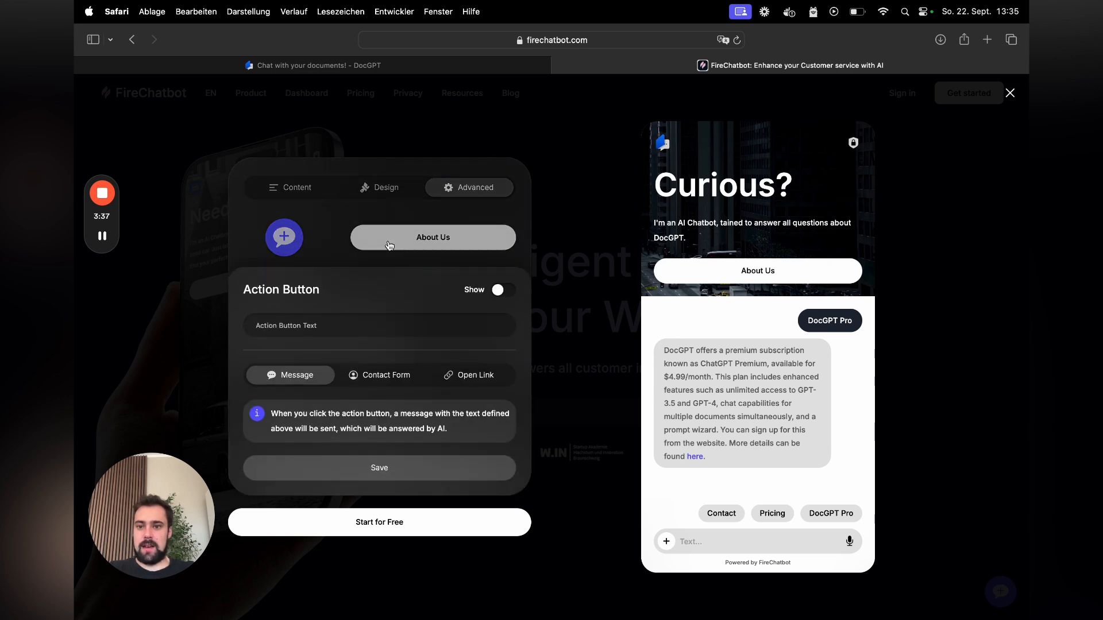
left_click(452, 376)
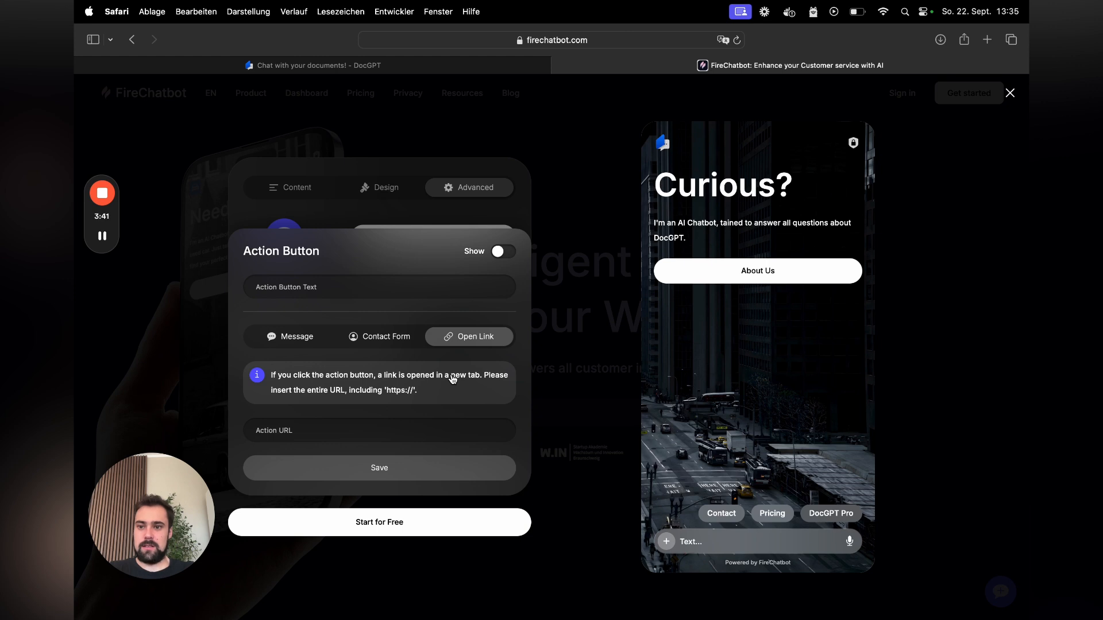
left_click(314, 291)
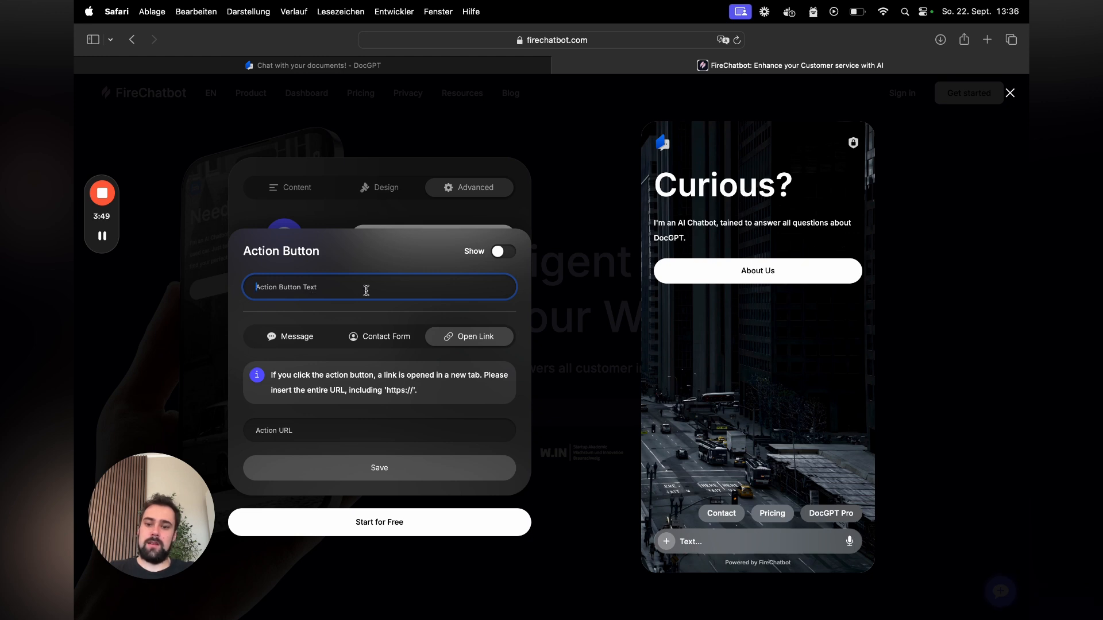
type("Sign Up N")
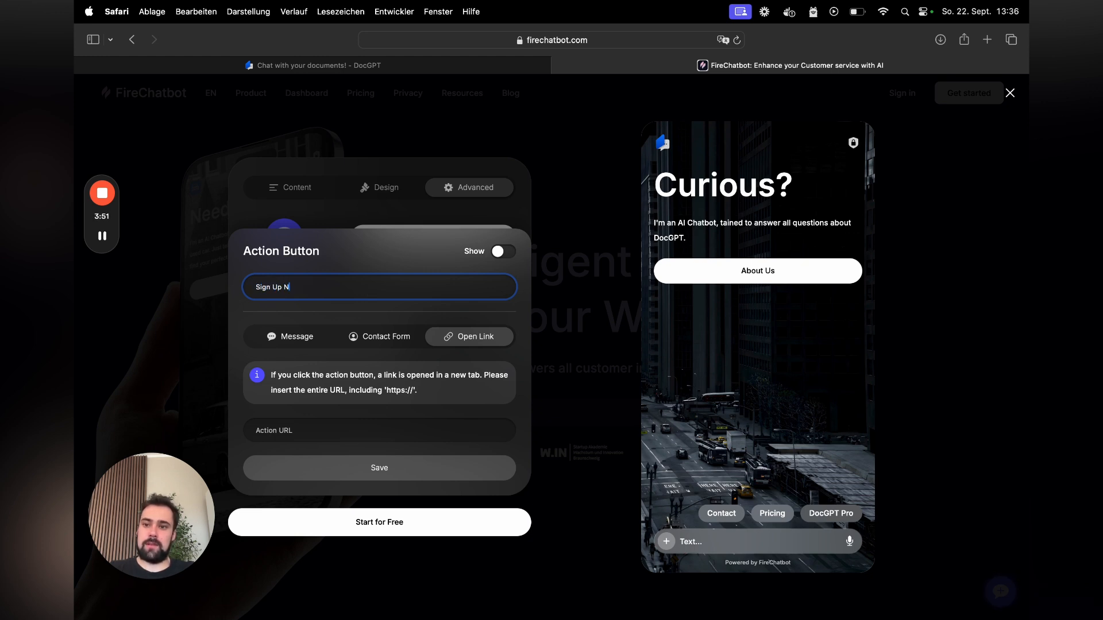
type("ow")
left_click(418, 257)
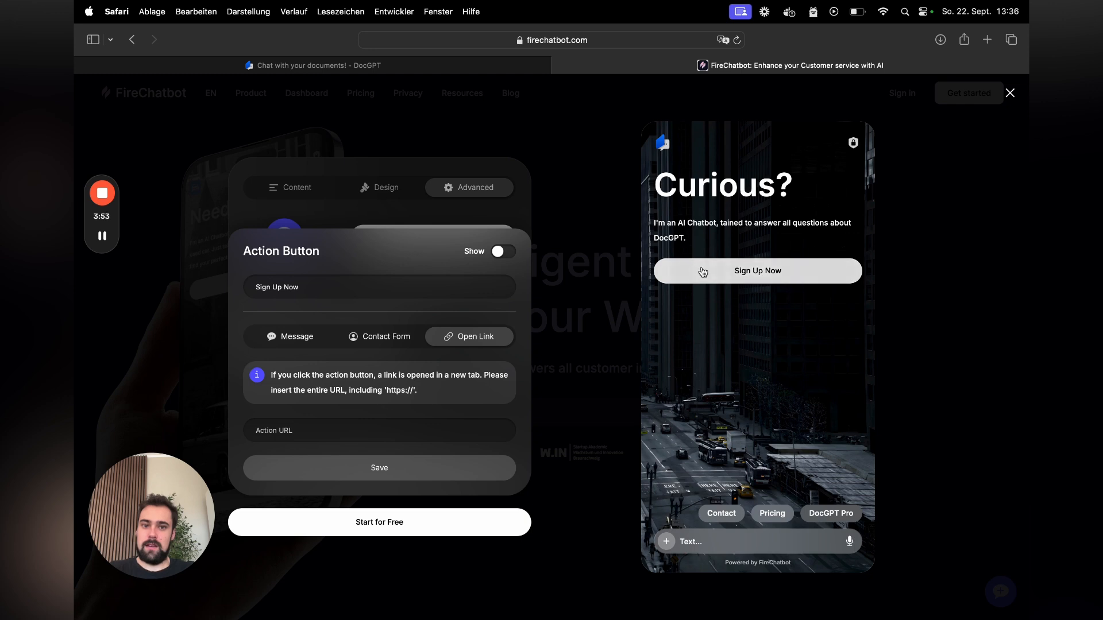
left_click(309, 435)
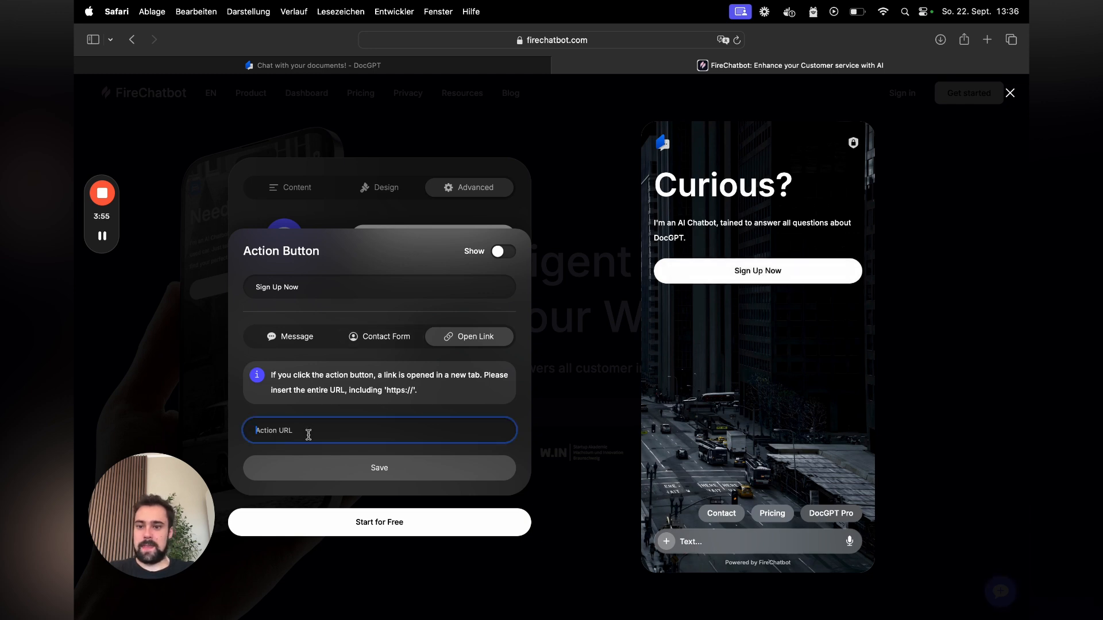
type("https://")
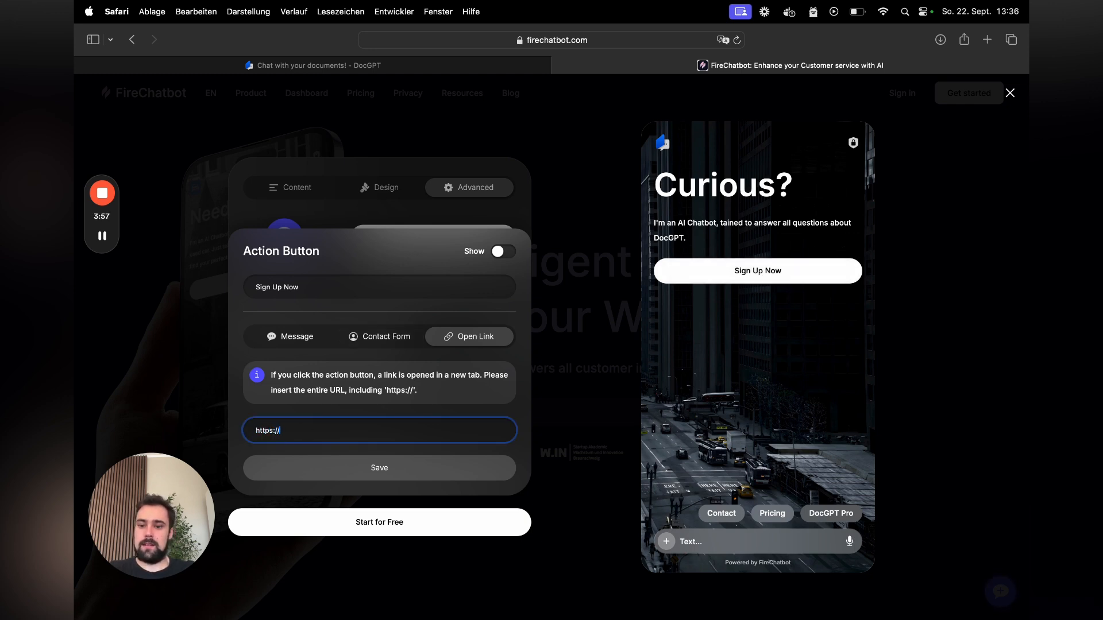
type("docgpt.io/sign-up.html")
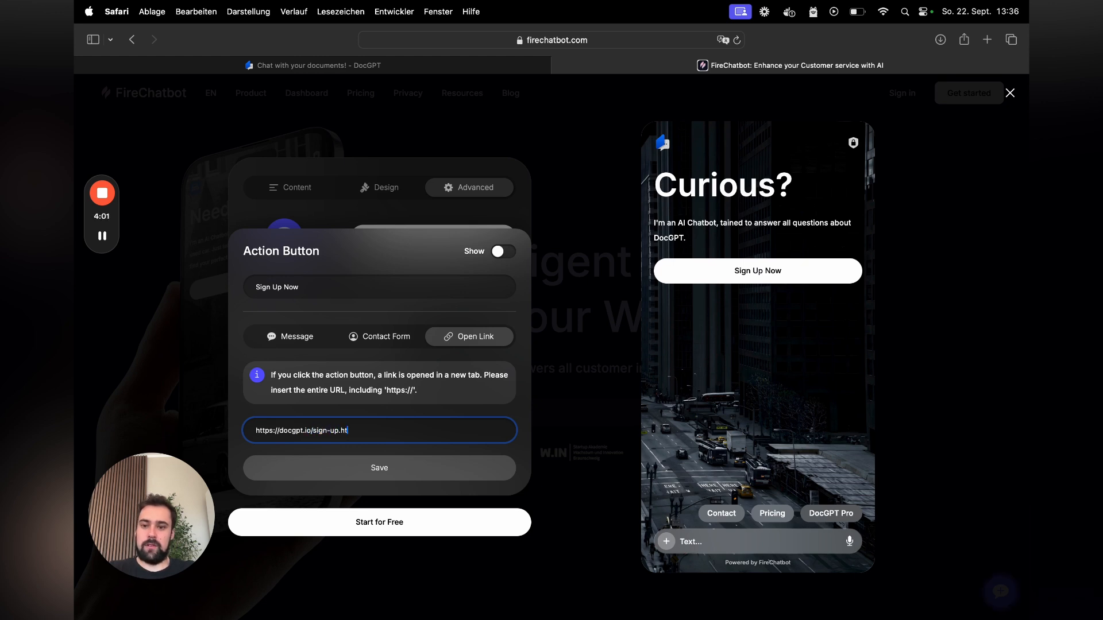
left_click(368, 474)
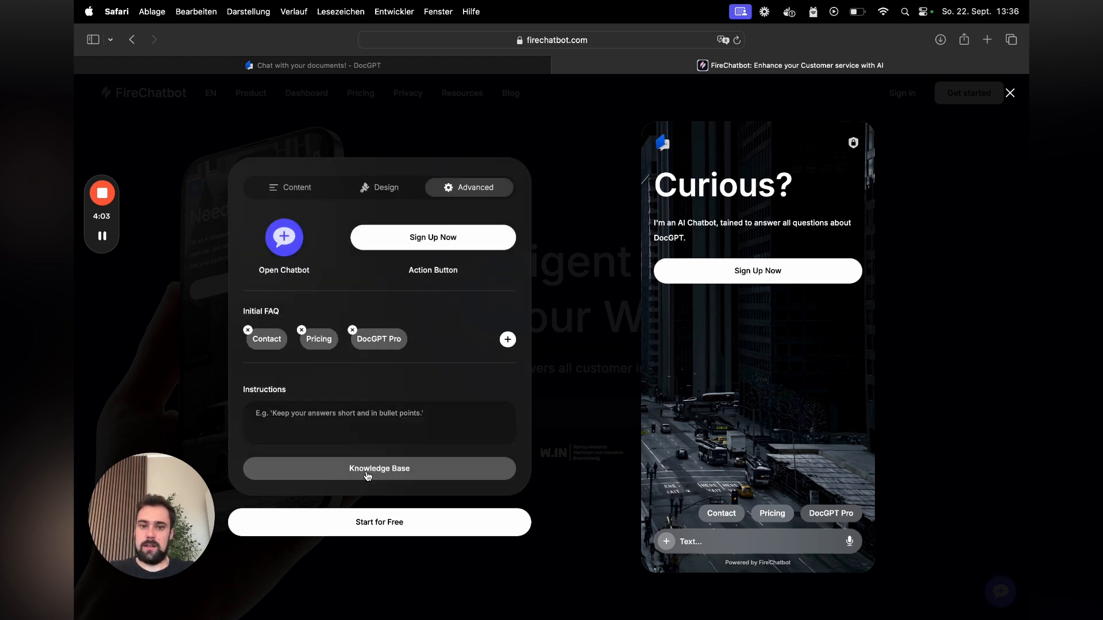
Step: Test the Sign Up Now button in the preview, return to the chatbot editor and start for free
left_click(691, 280)
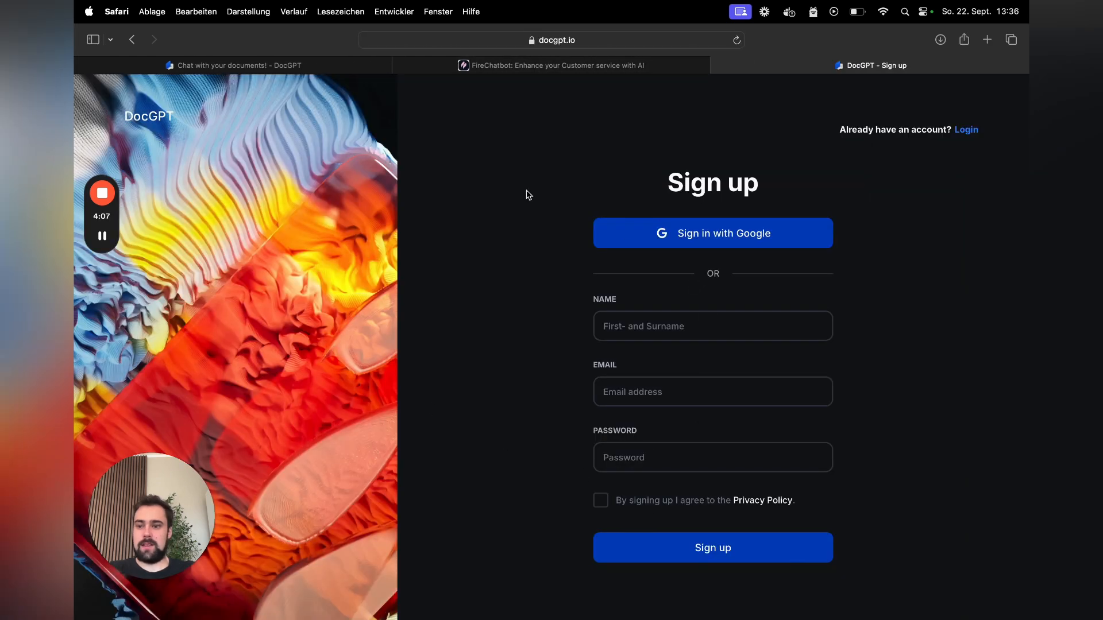
left_click(499, 67)
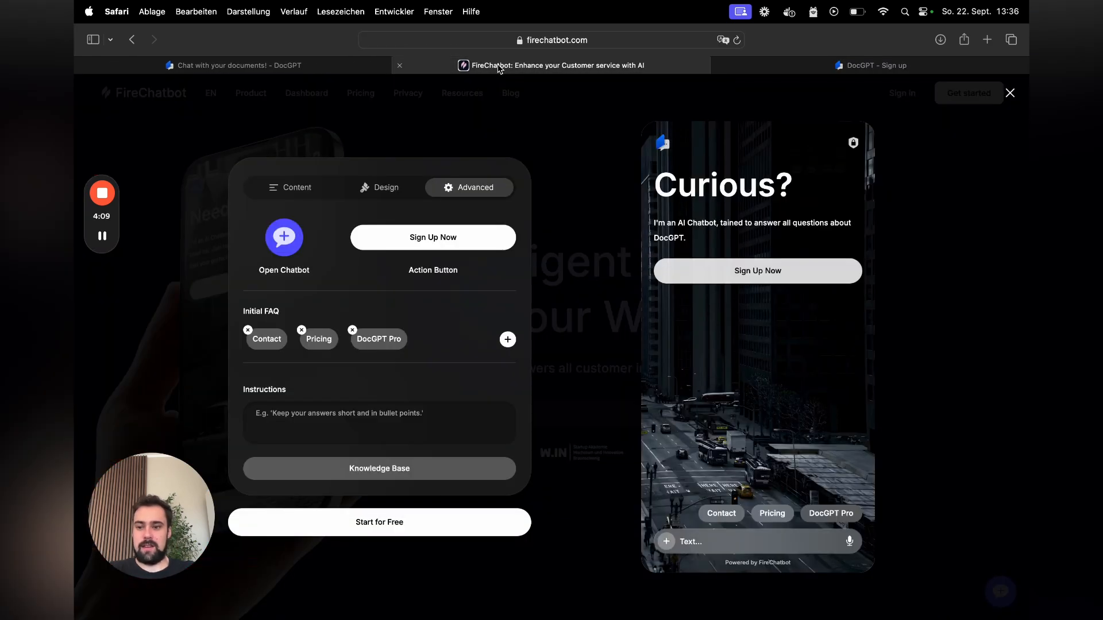
left_click(427, 525)
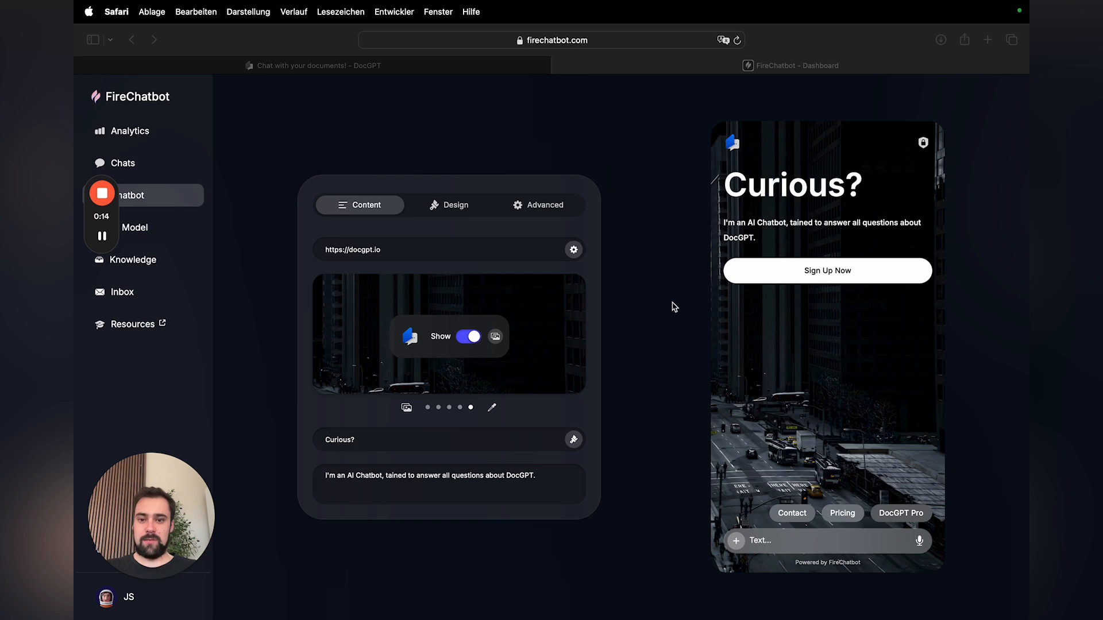
Step: Try other header background images for the chatbot in the dashboard, restoring the dark city street
left_click(427, 293)
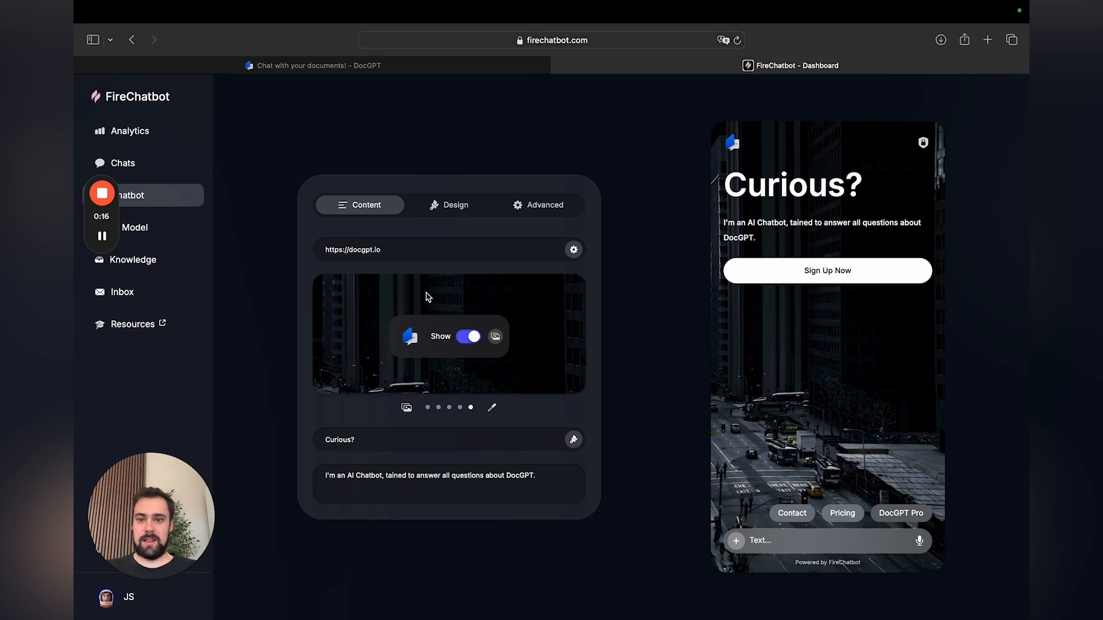
left_click(401, 292)
left_click(402, 290)
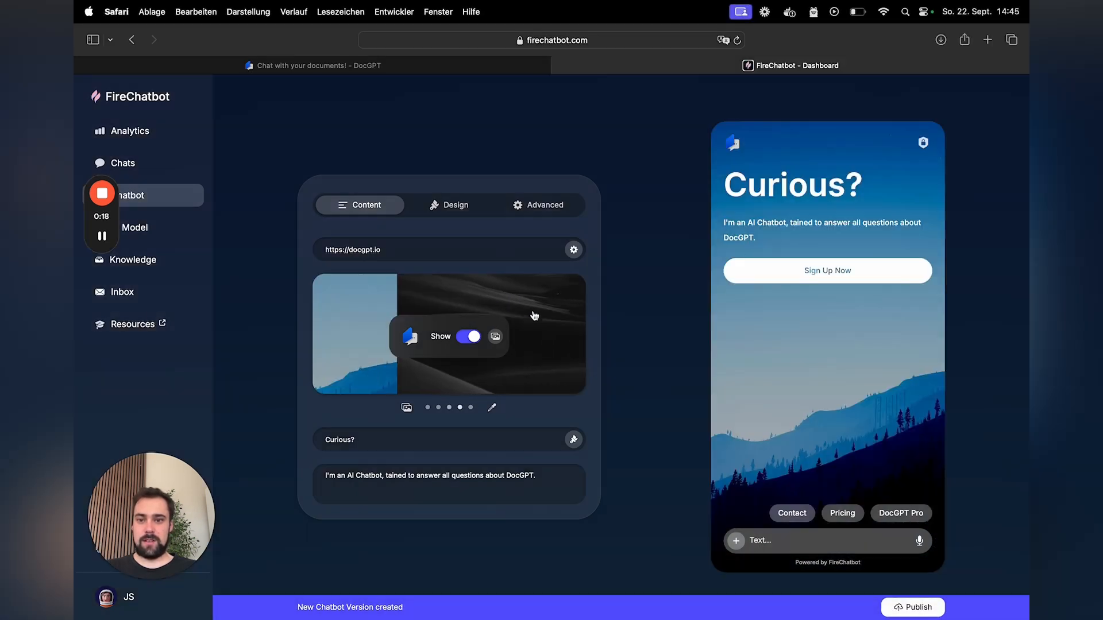
left_click_drag(534, 307, 321, 297)
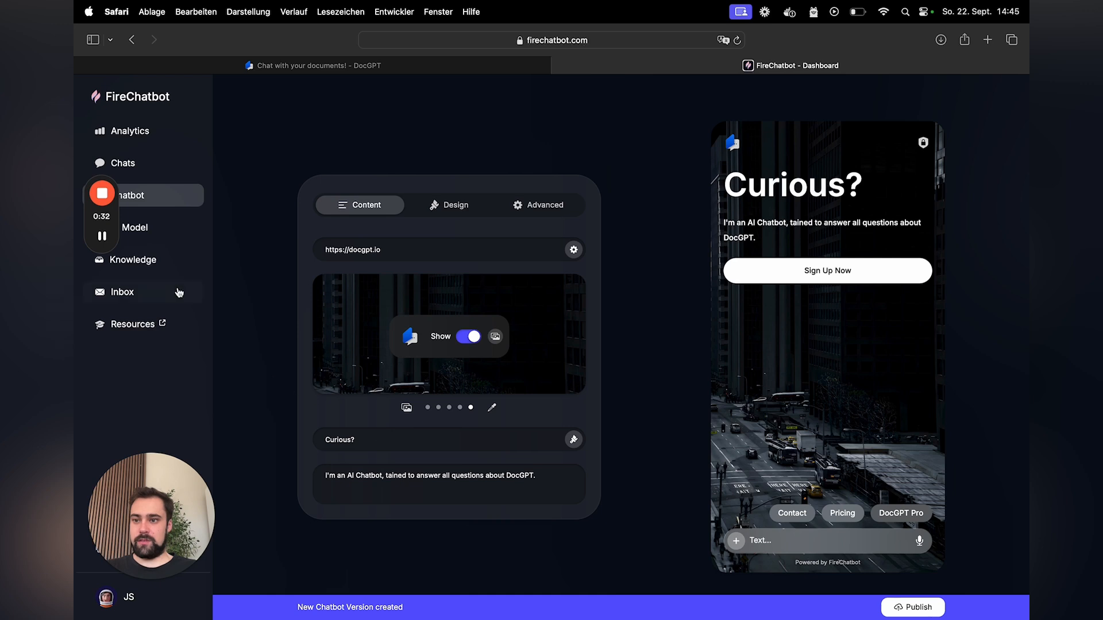
Step: Open the AI model settings, try the Strong model and restore the Fast model
left_click(167, 237)
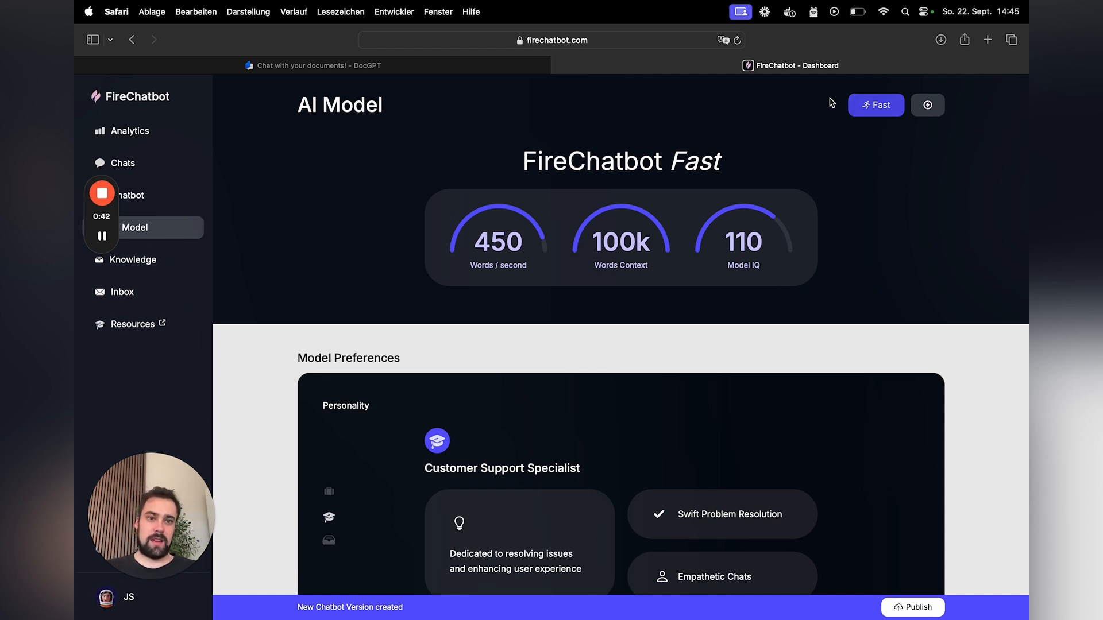
left_click(923, 112)
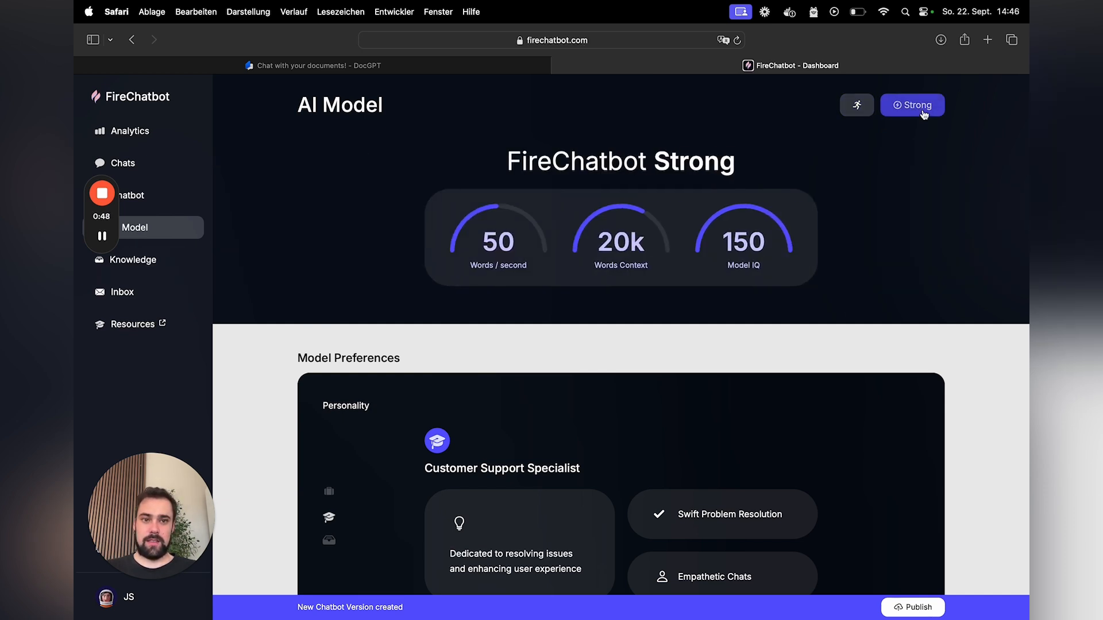
left_click(860, 112)
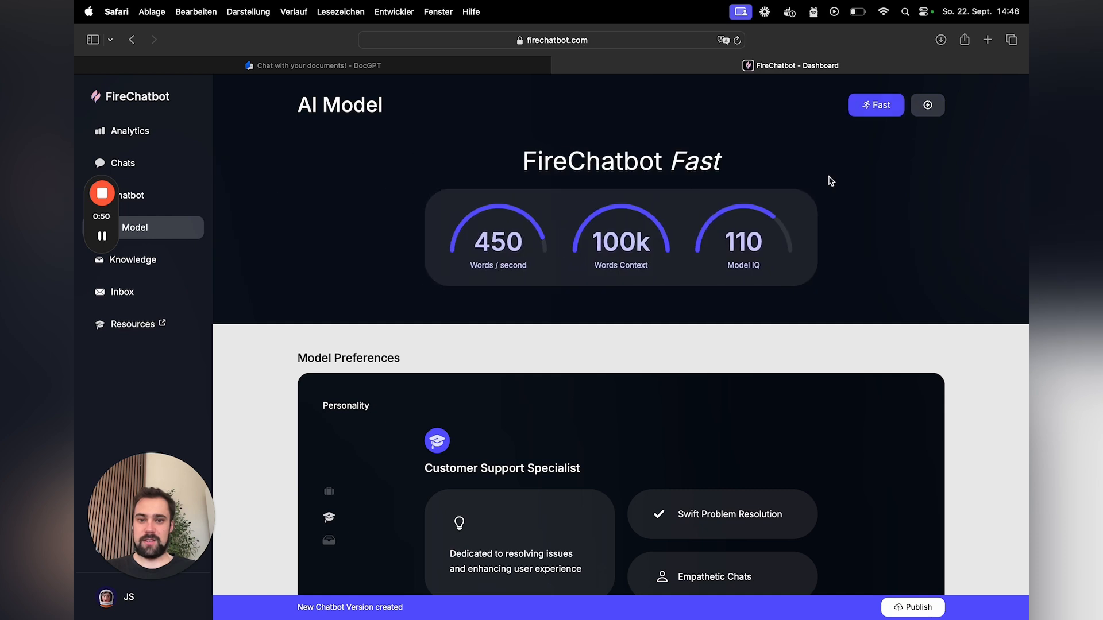
Step: In the model preferences, try the Sales Assistant personality and choose Product Expert
scroll(873, 247, "down", 5)
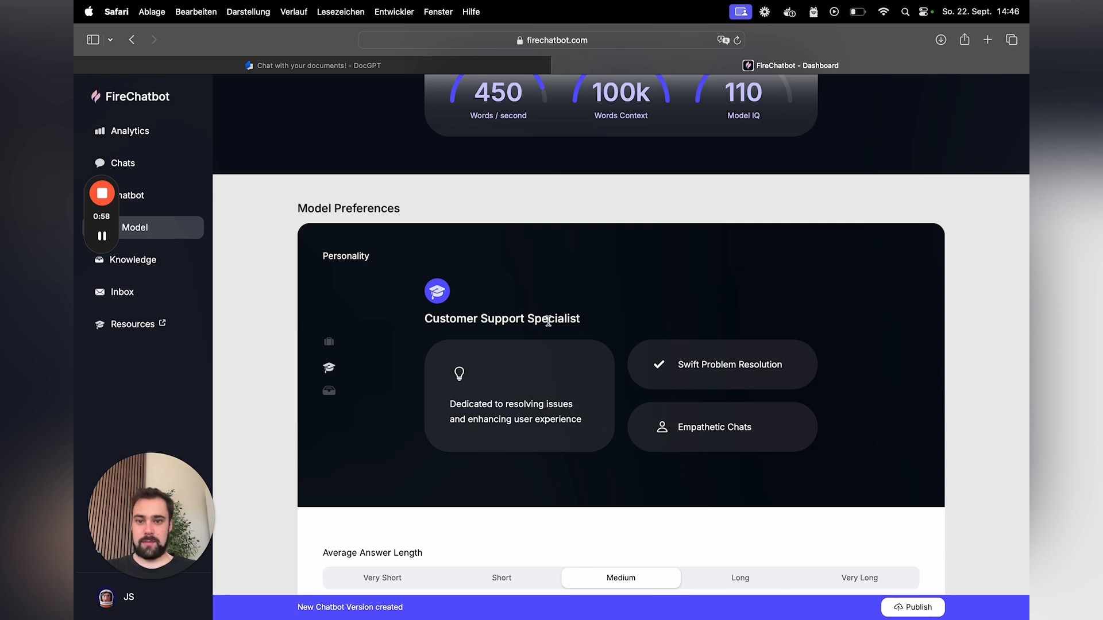
left_click(330, 343)
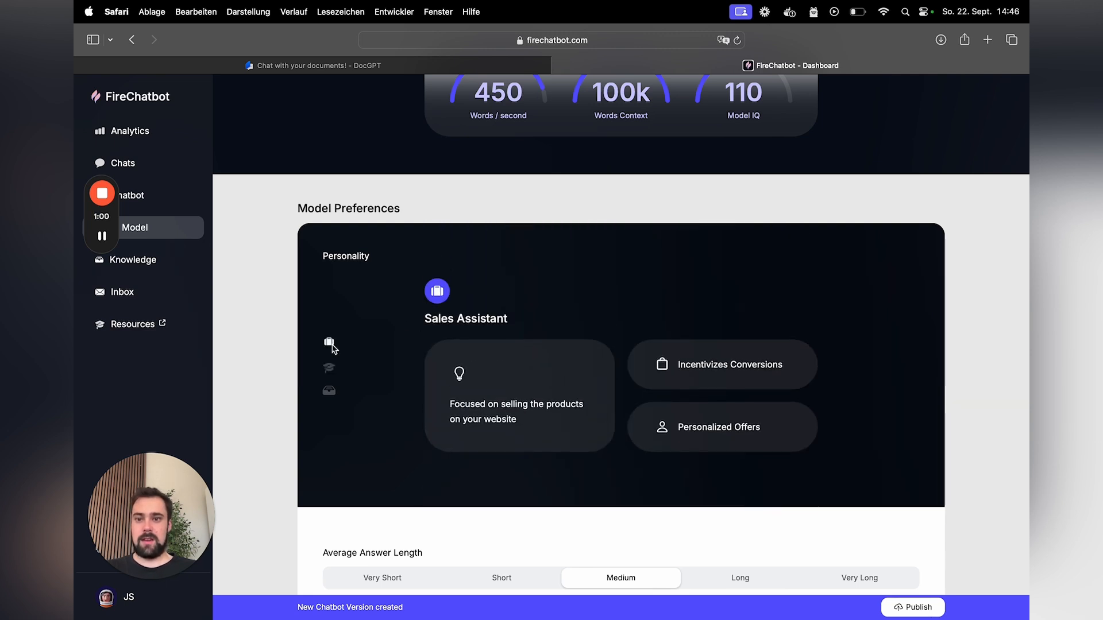
left_click(329, 392)
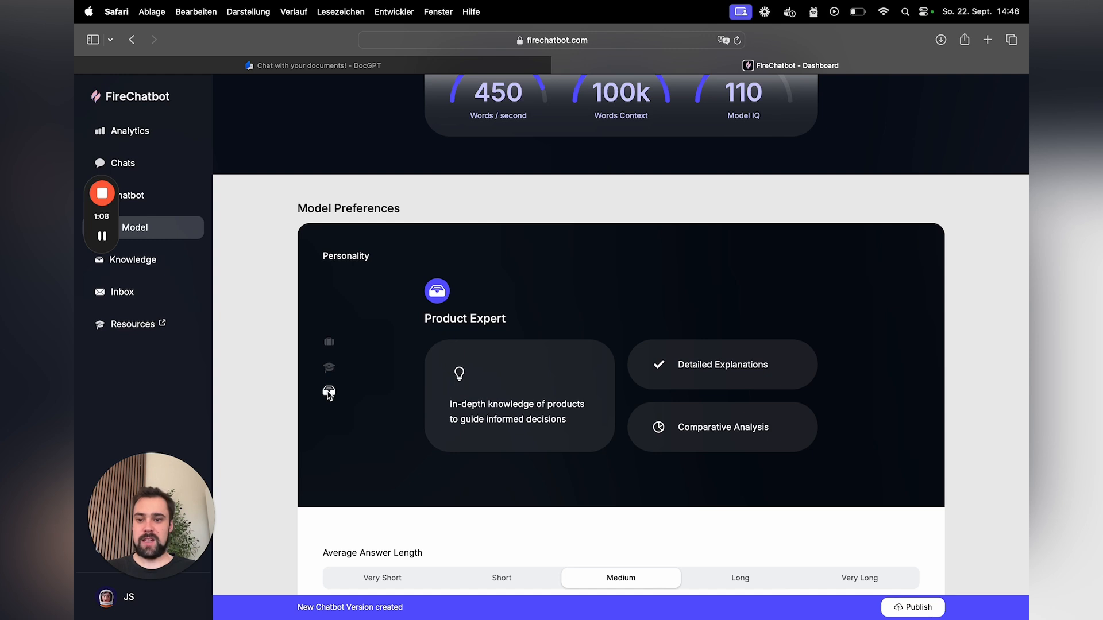
Step: Review the answer length and character options and the custom instructions field in the model preferences
scroll(329, 395, "down", 3)
scroll(329, 395, "down", 4)
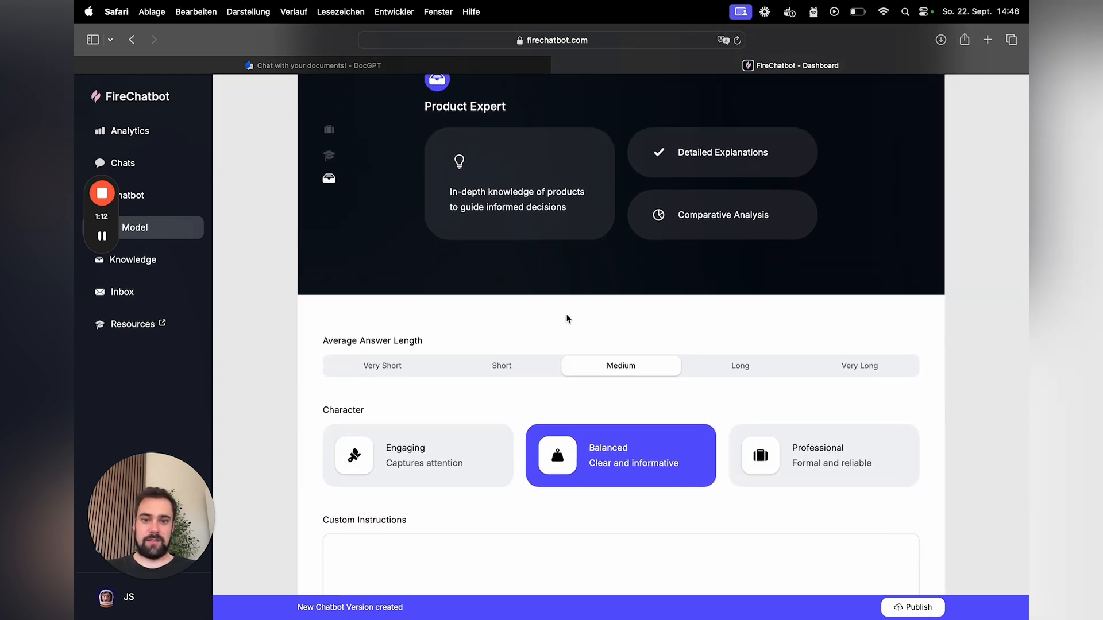
scroll(567, 320, "down", 1)
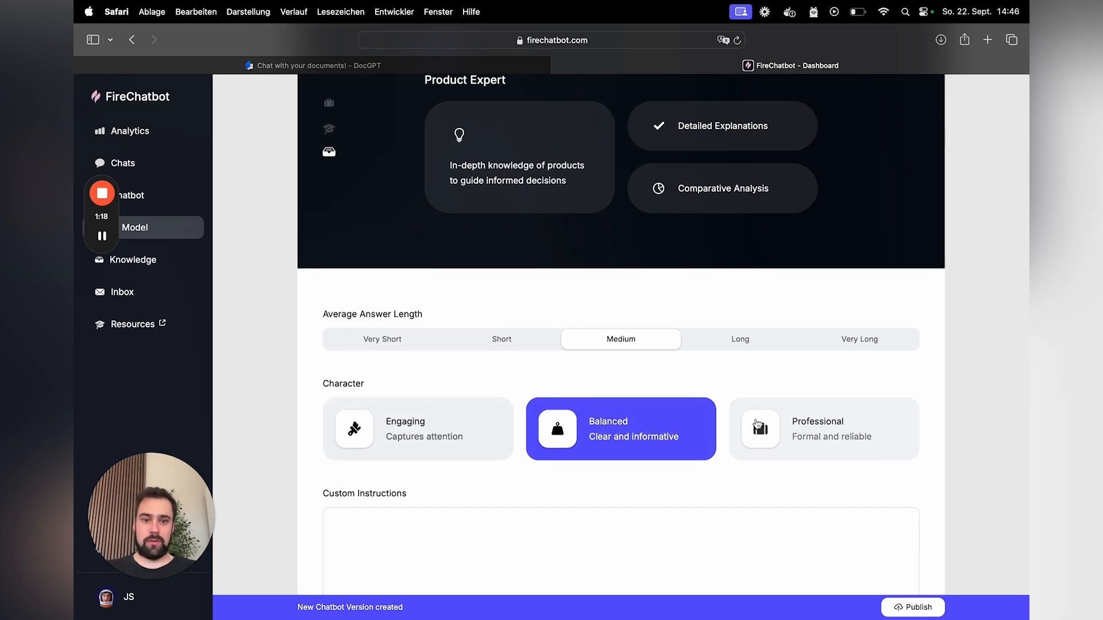
scroll(818, 433, "down", 5)
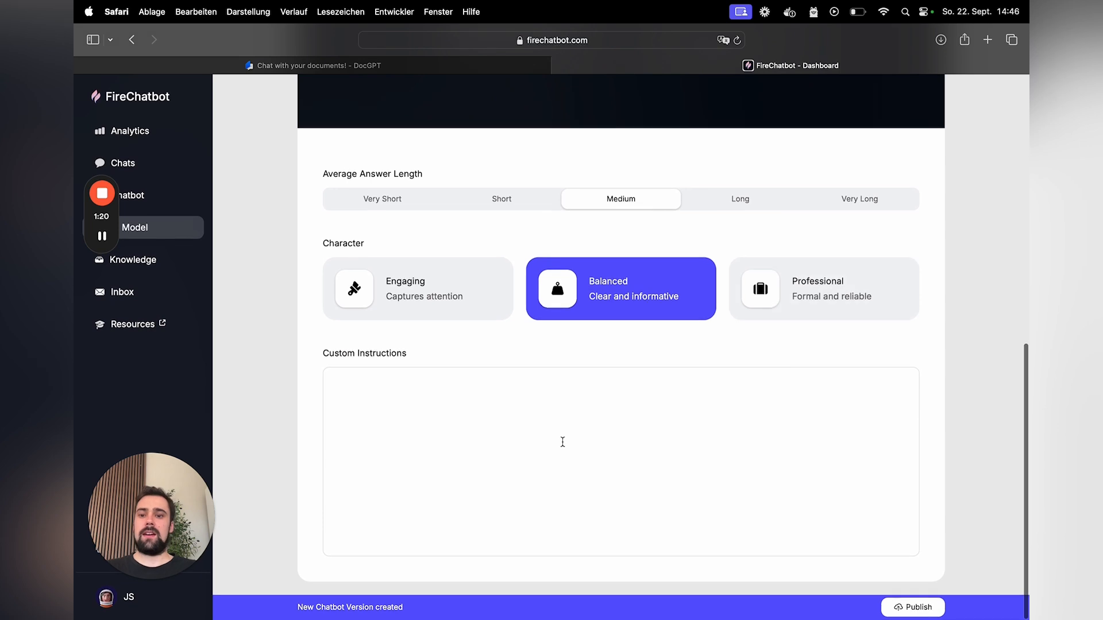
left_click(451, 418)
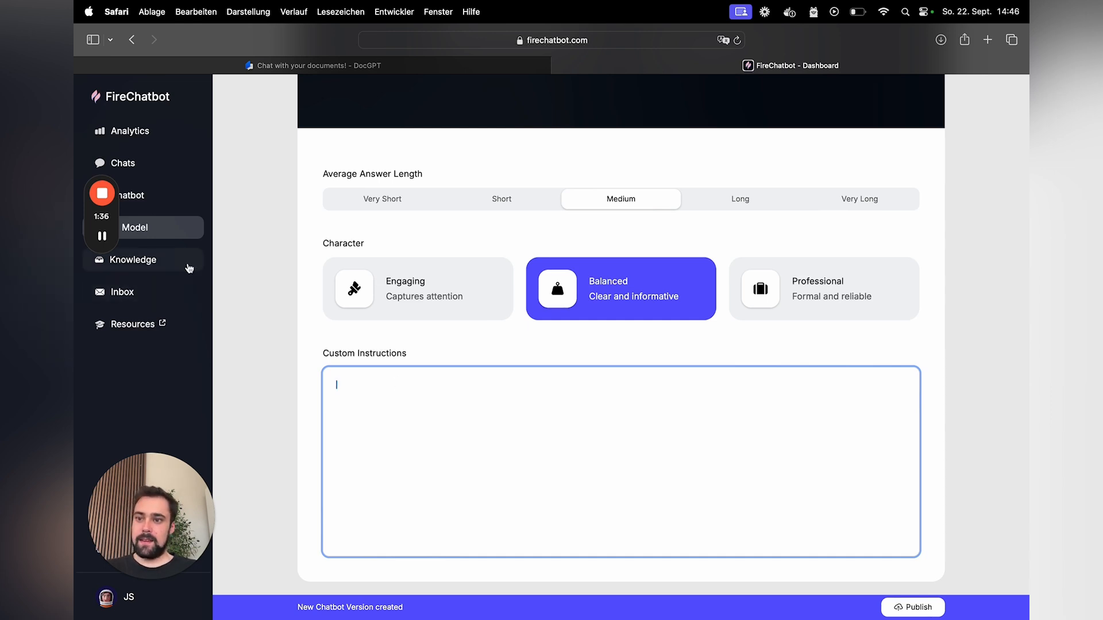
Step: Open the knowledge base and examine its entry statistics and list of website entries
left_click(189, 268)
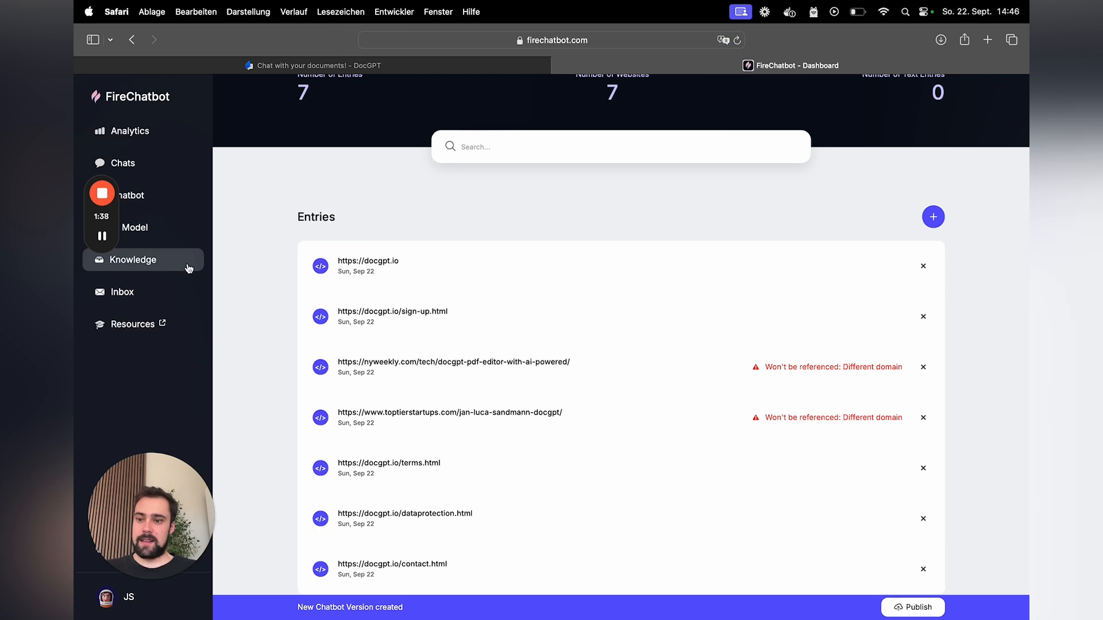
scroll(253, 268, "up", 3)
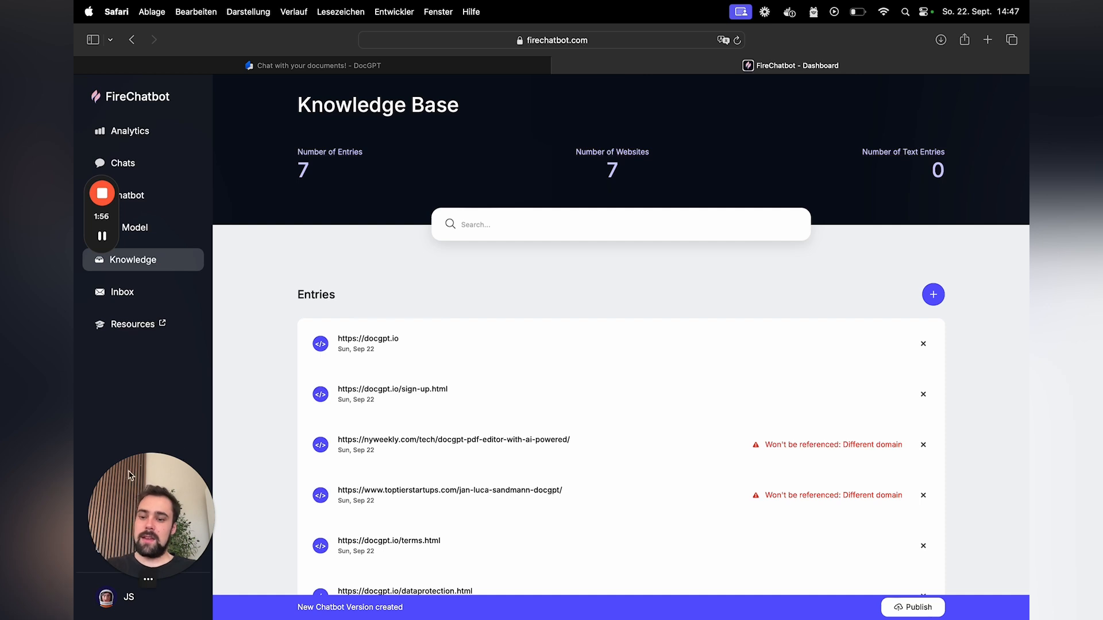
Step: Open the bot implementation instructions and copy the chatbot's script tag for the website
left_click_drag(126, 478, 919, 475)
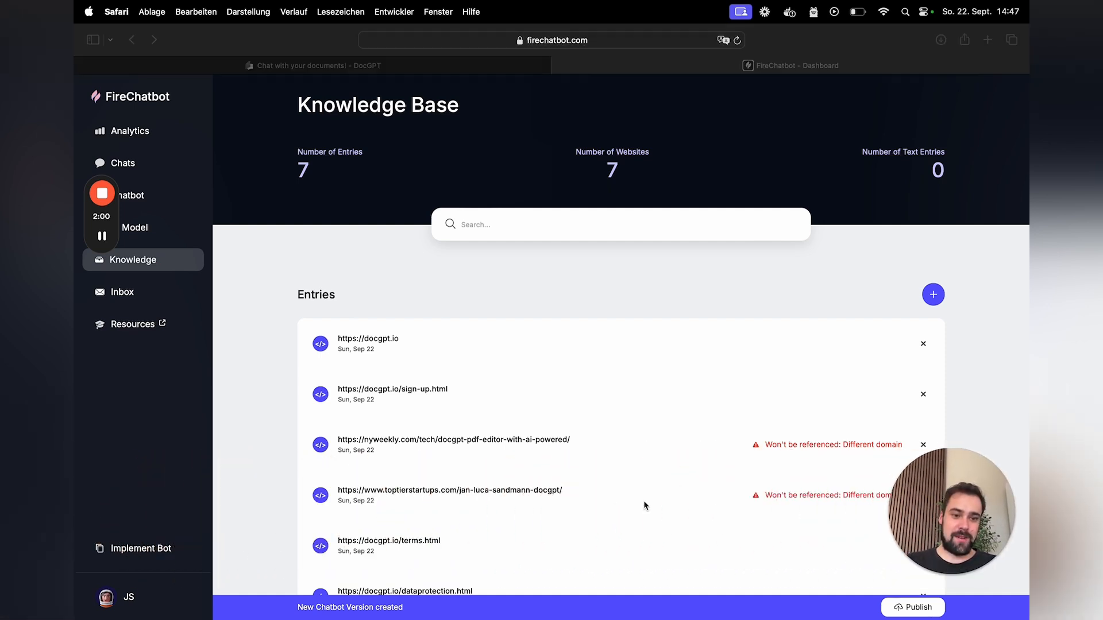
left_click(146, 553)
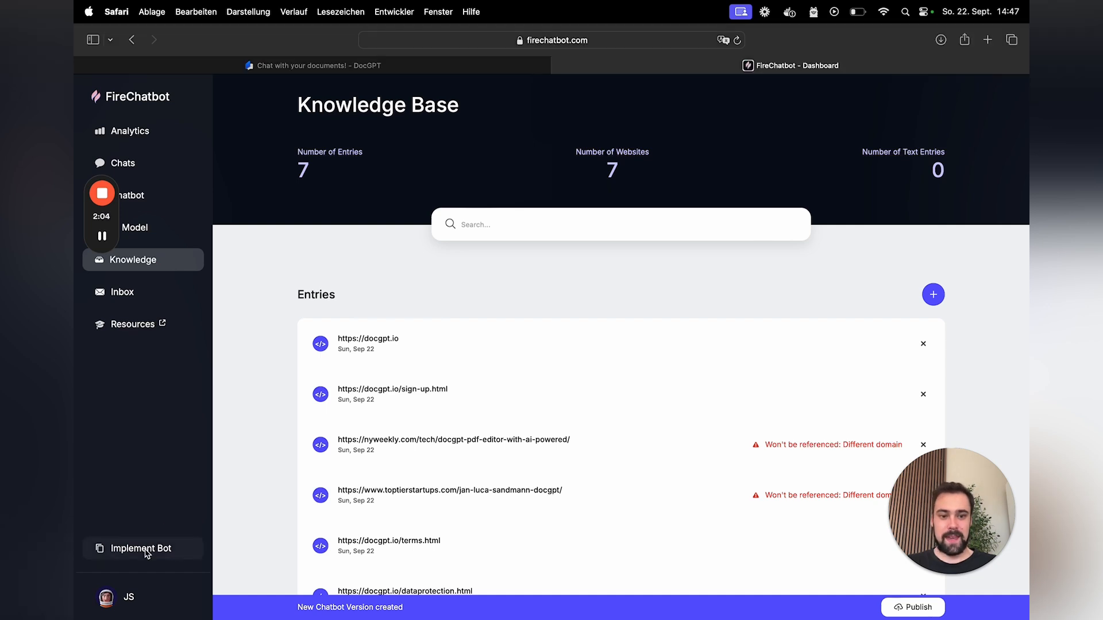
left_click(115, 553)
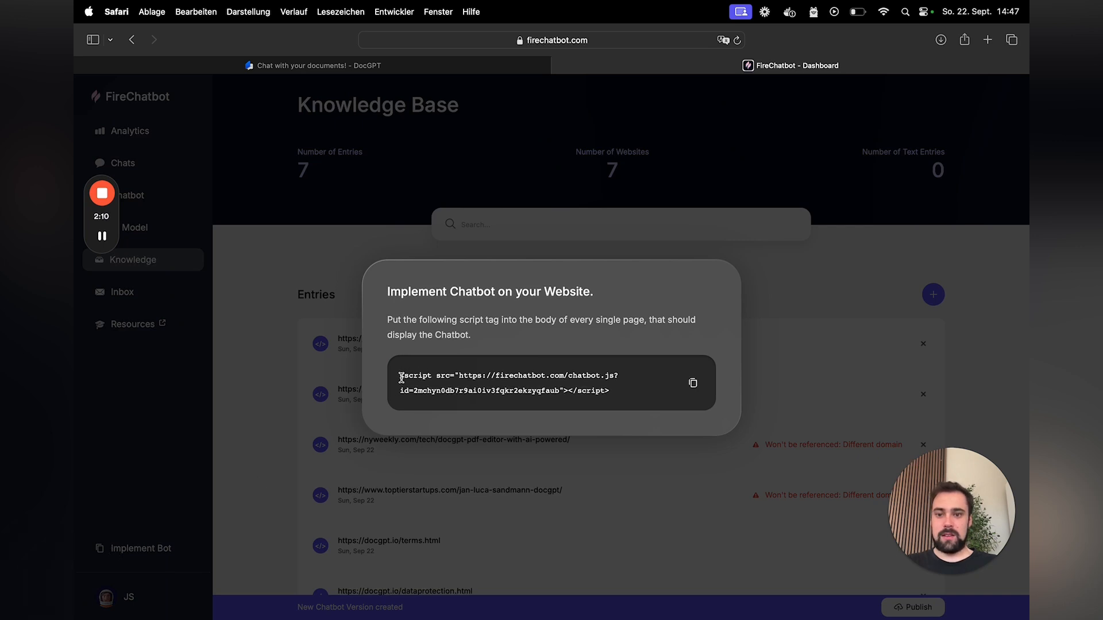
left_click_drag(400, 379, 613, 390)
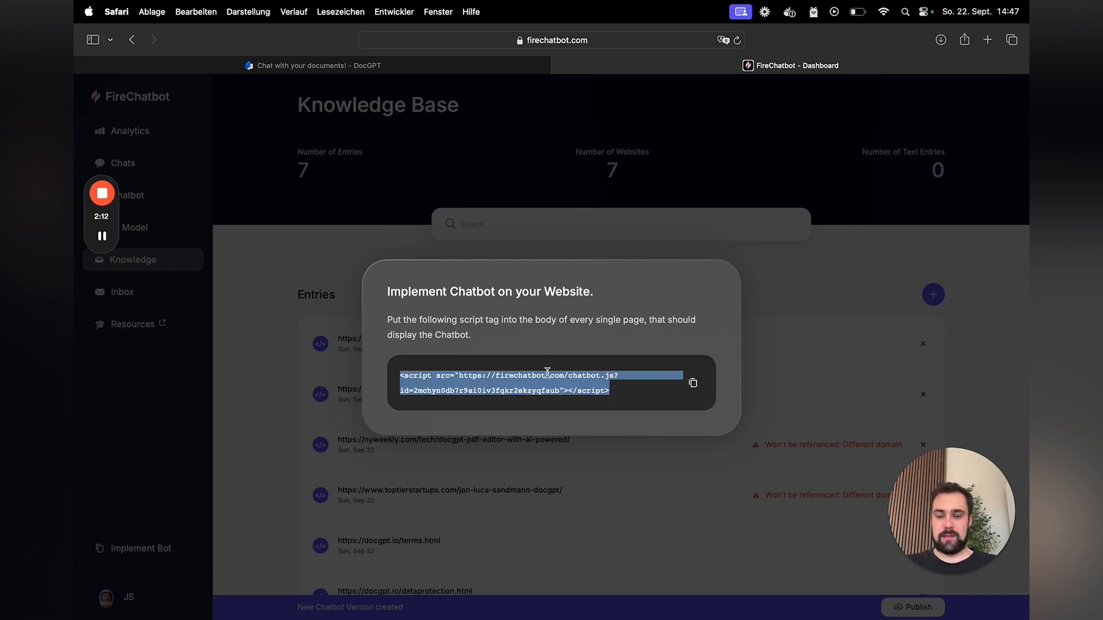
left_click(468, 391)
double_click(468, 390)
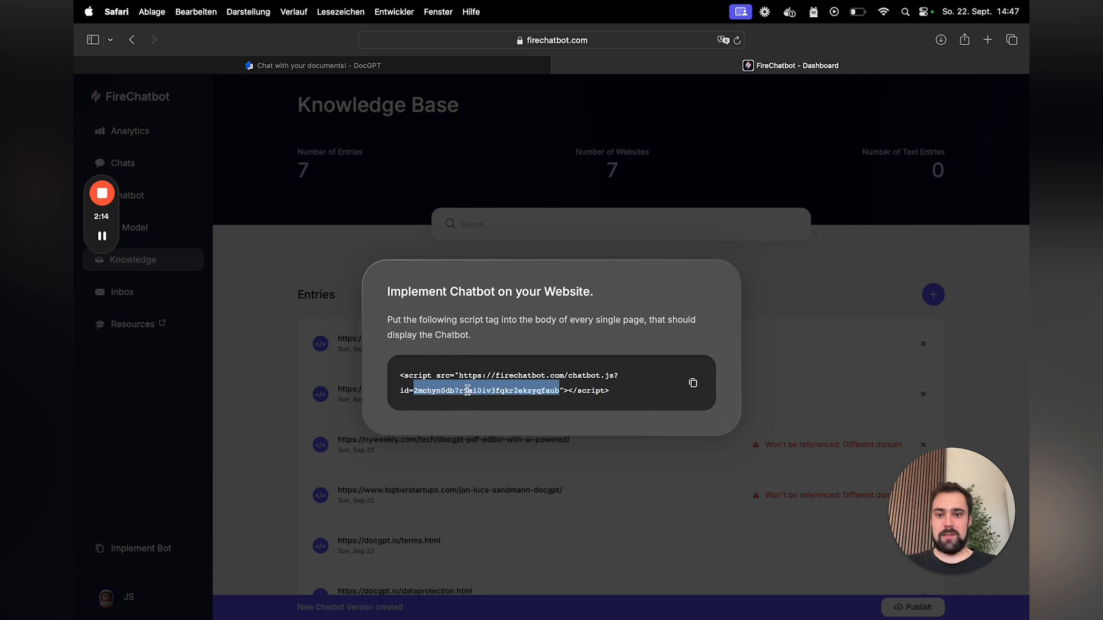
left_click(512, 369)
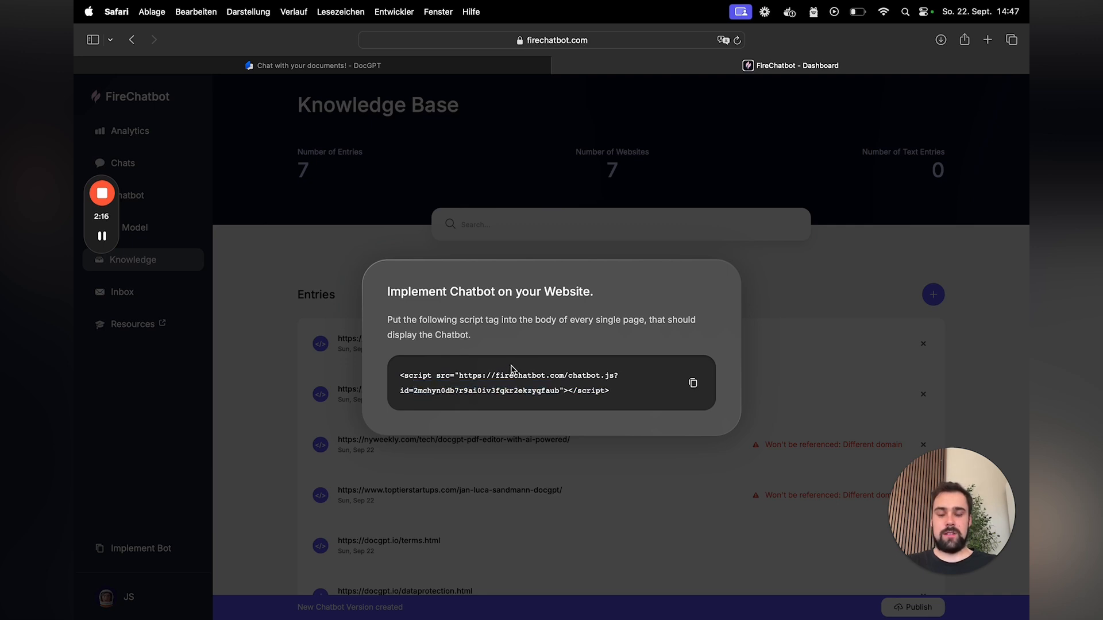
left_click(693, 384)
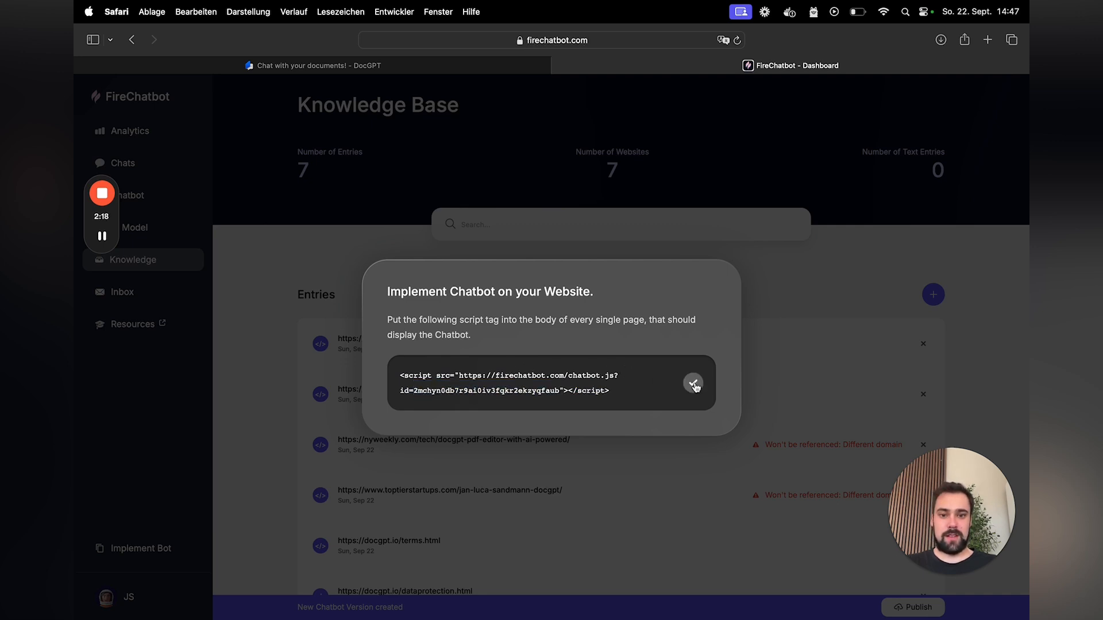
Step: Switch to Visual Studio Code, paste the copied chatbot script tag below the opening body tag in index.html and save the file
key("ctrl+Right")
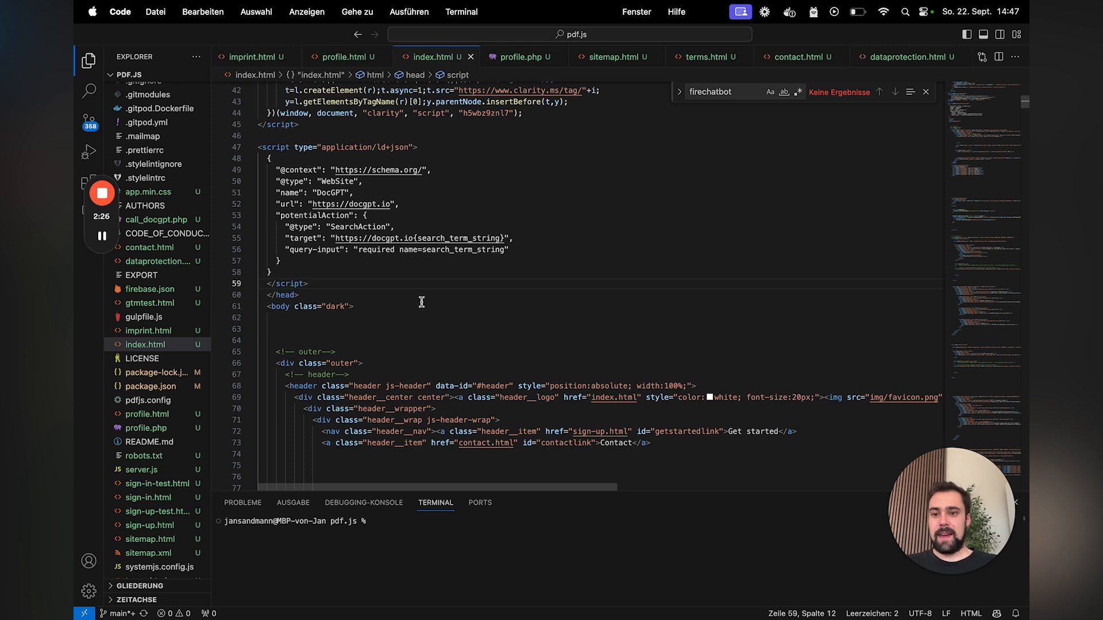
left_click(380, 307)
key("Return")
key("Return")
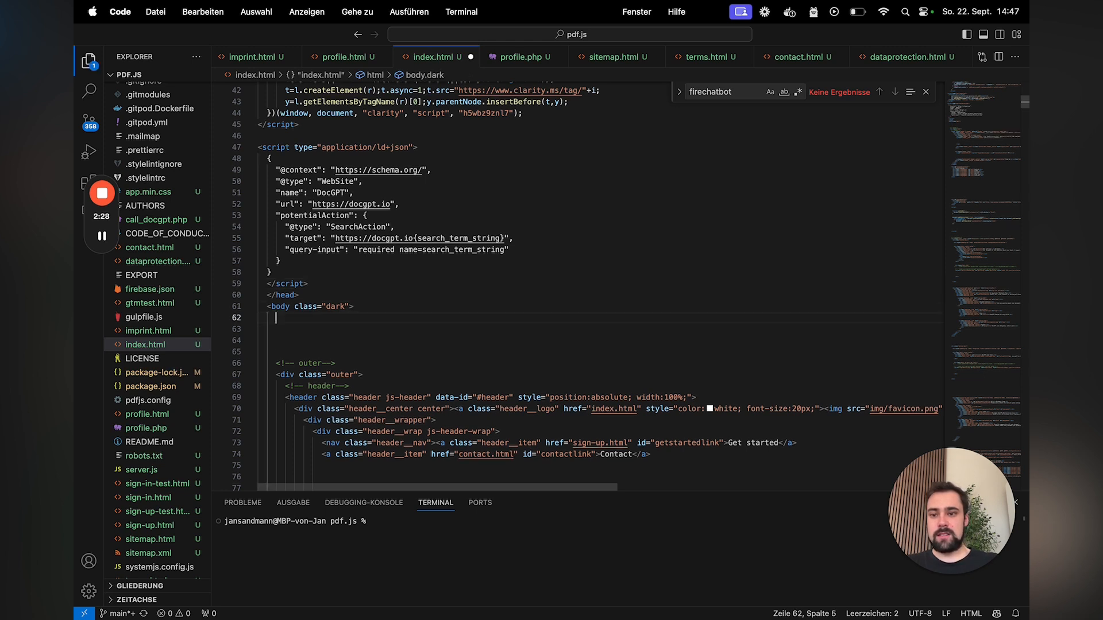
key("super+v")
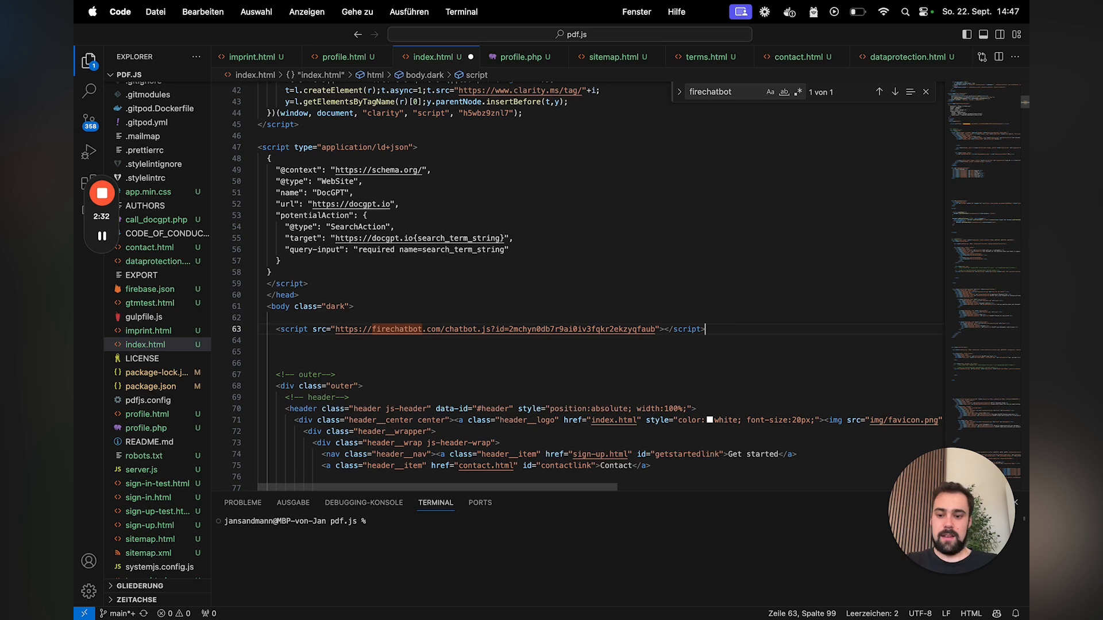
left_click(366, 272)
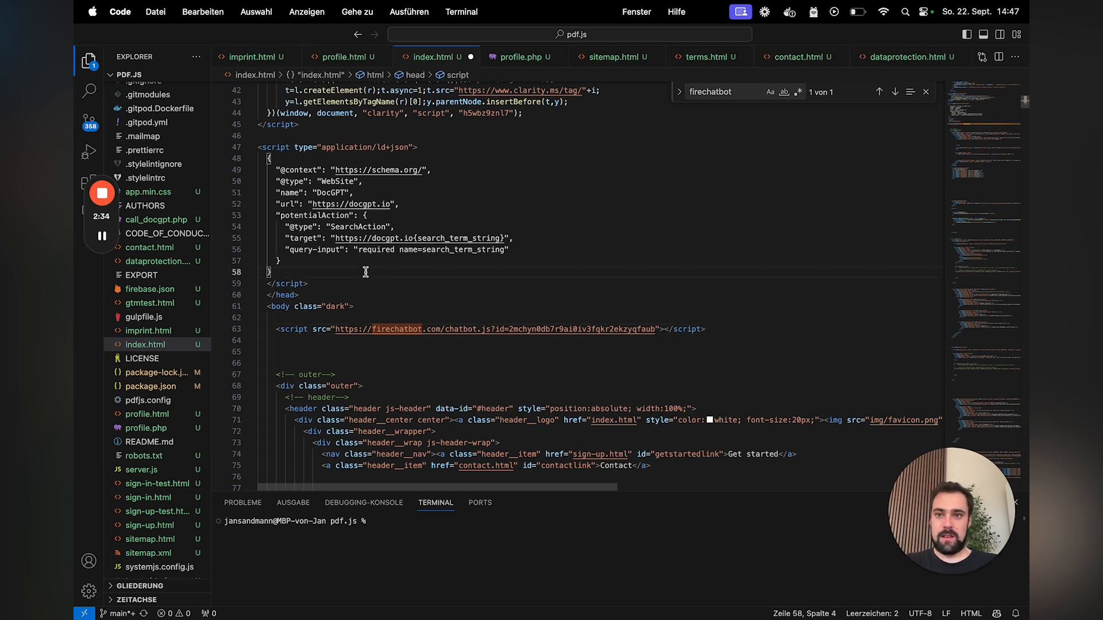
key("super+s")
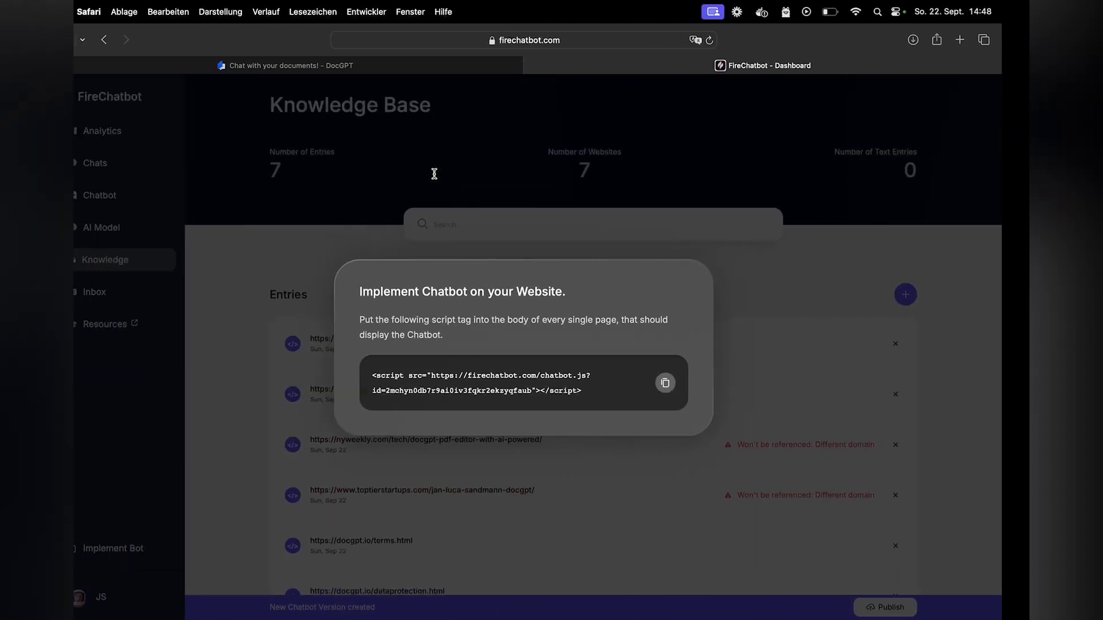
Step: Switch to Safari, reload the DocGPT website and open its embedded chatbot to check the implementation
left_click(341, 66)
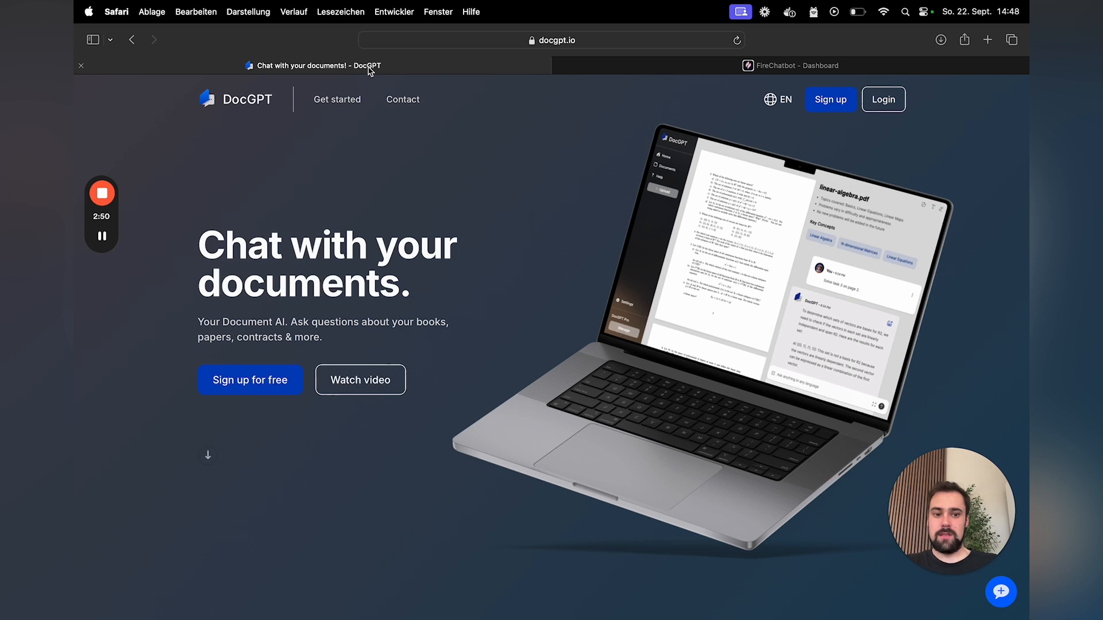
key("super+r")
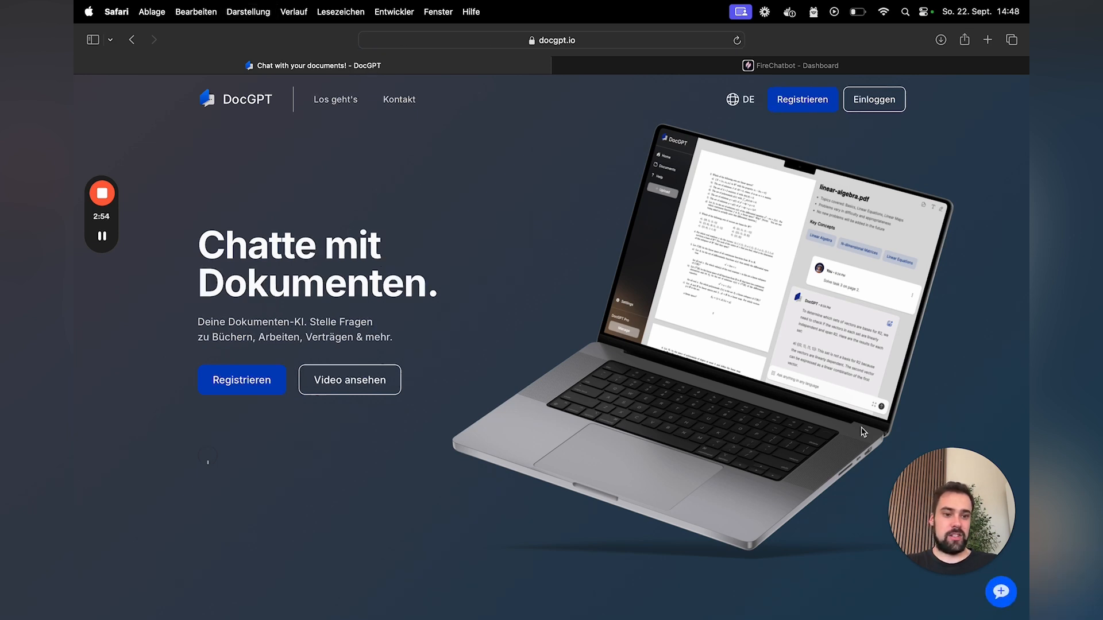
left_click(1005, 603)
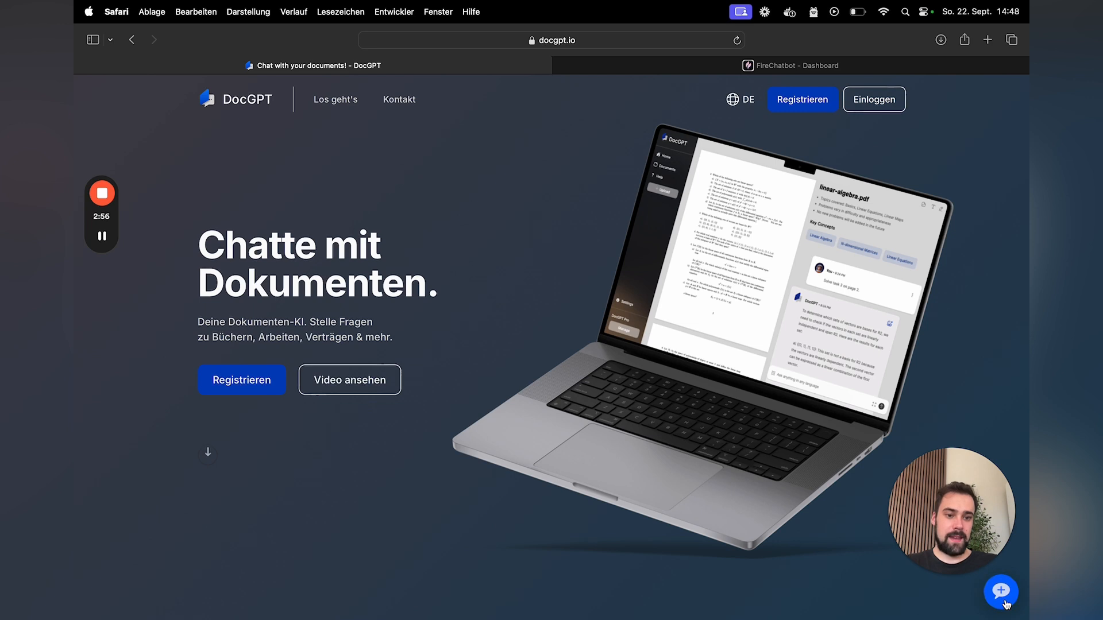
left_click_drag(943, 460, 265, 460)
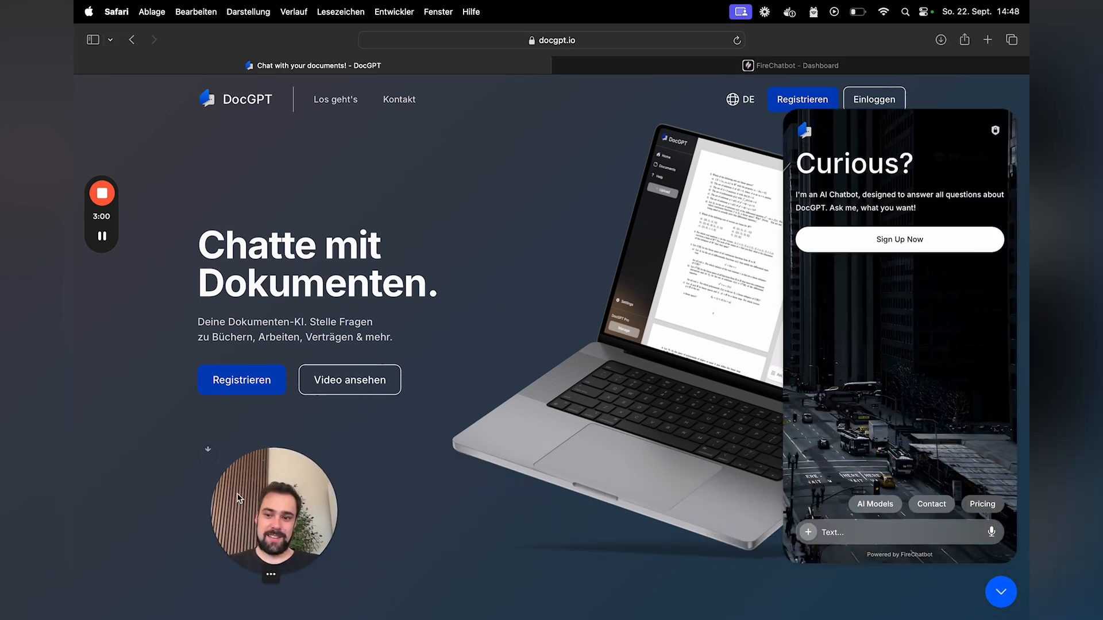
left_click_drag(241, 503, 118, 502)
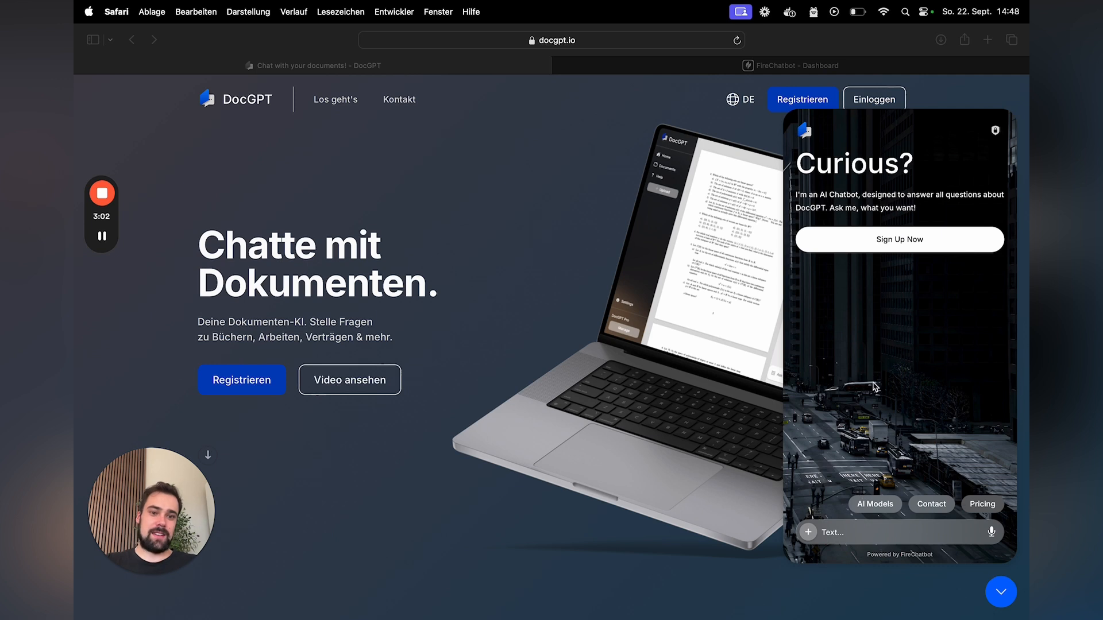
left_click(909, 426)
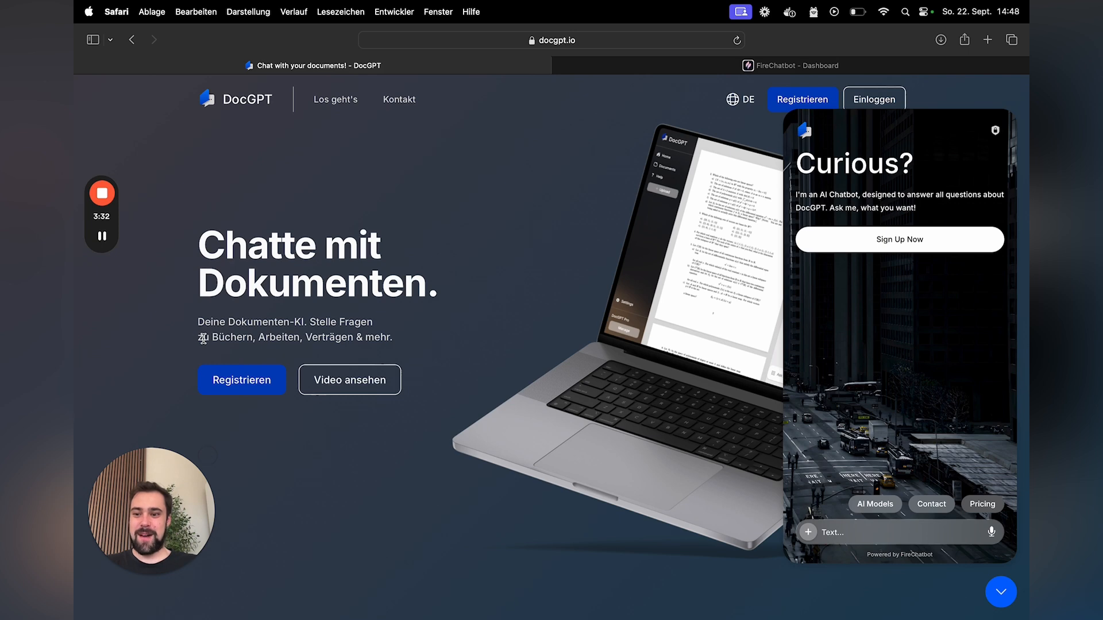
mouse_move(106, 201)
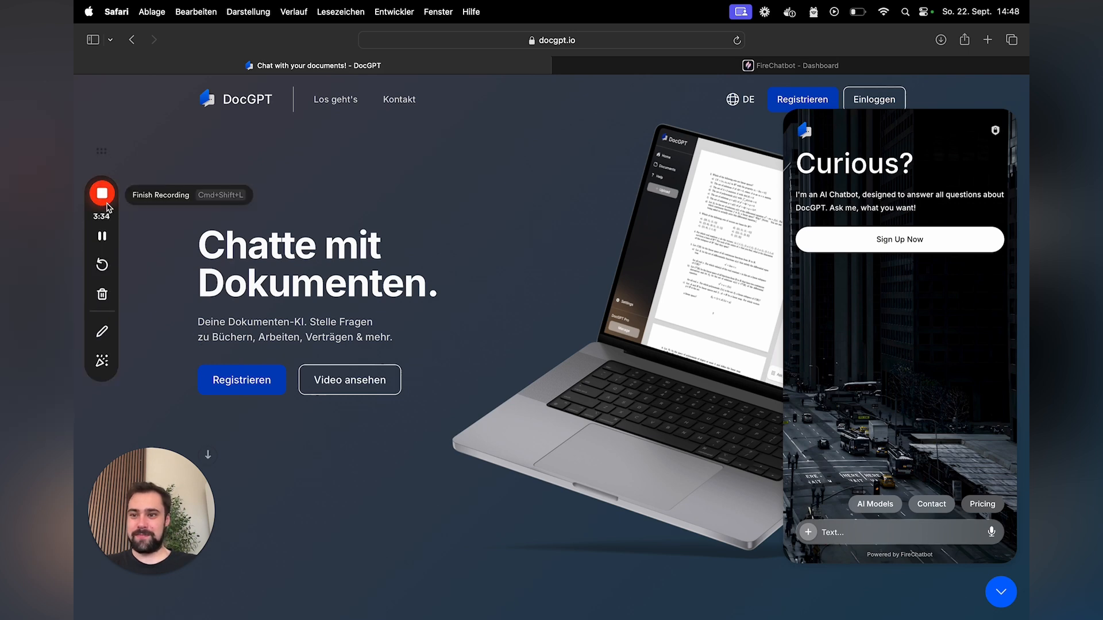